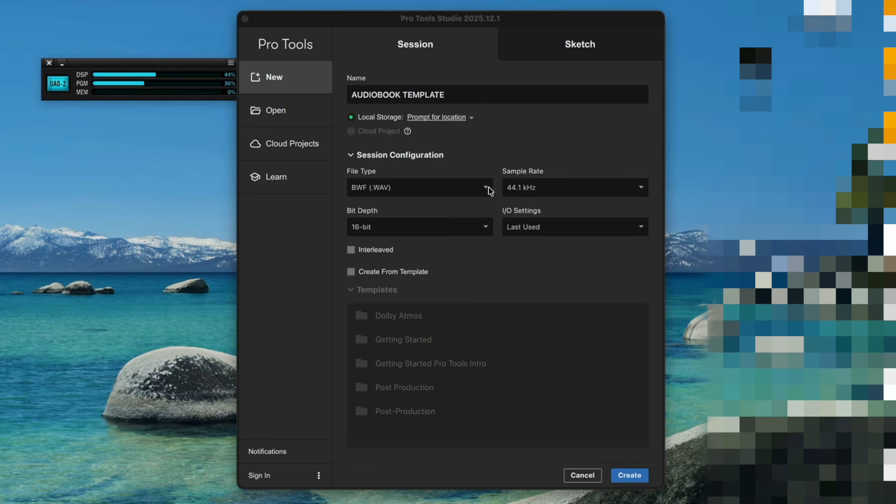
- Create the AUDIOBOOK TEMPLATE session with the configured settings and display the bus paths in I/O Setup
click(631, 477)
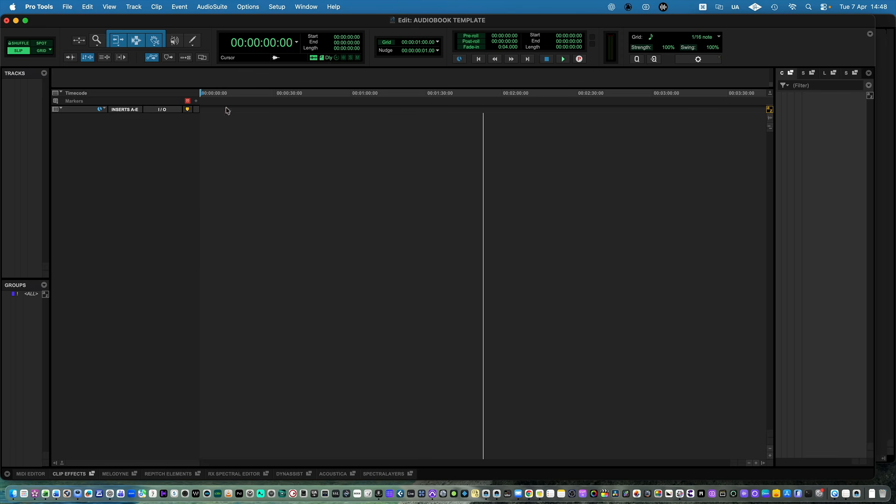
click(278, 7)
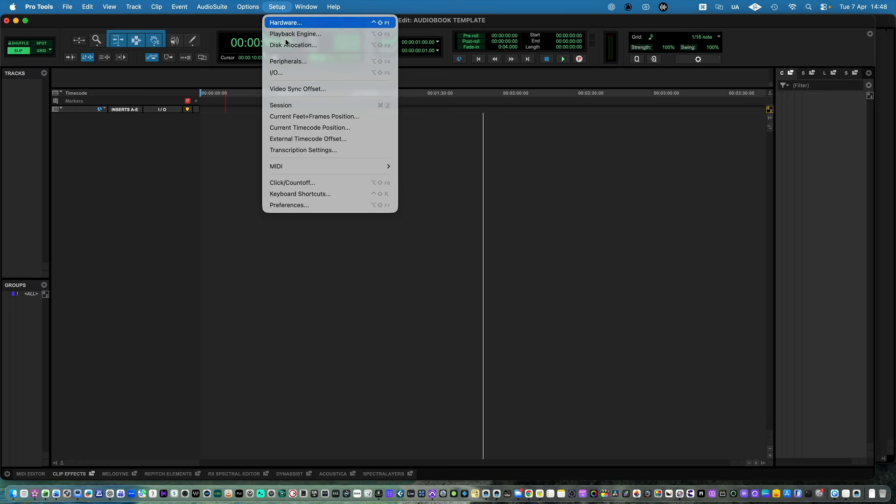
click(287, 74)
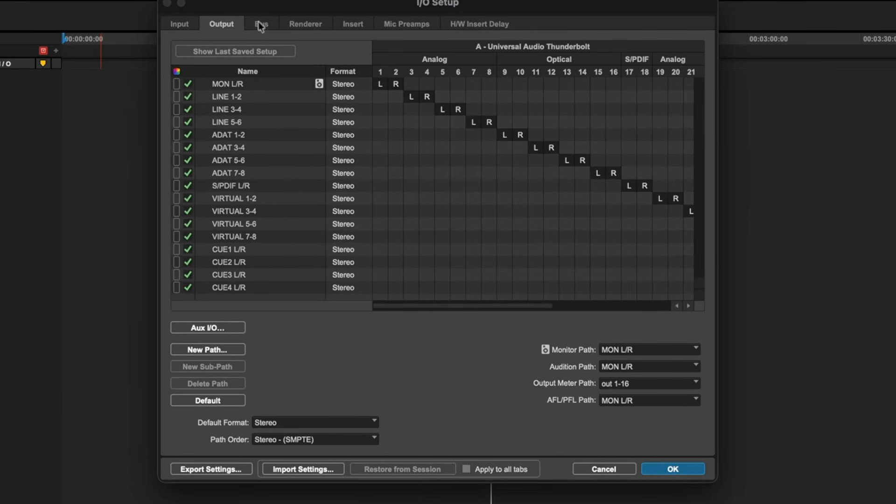
click(263, 24)
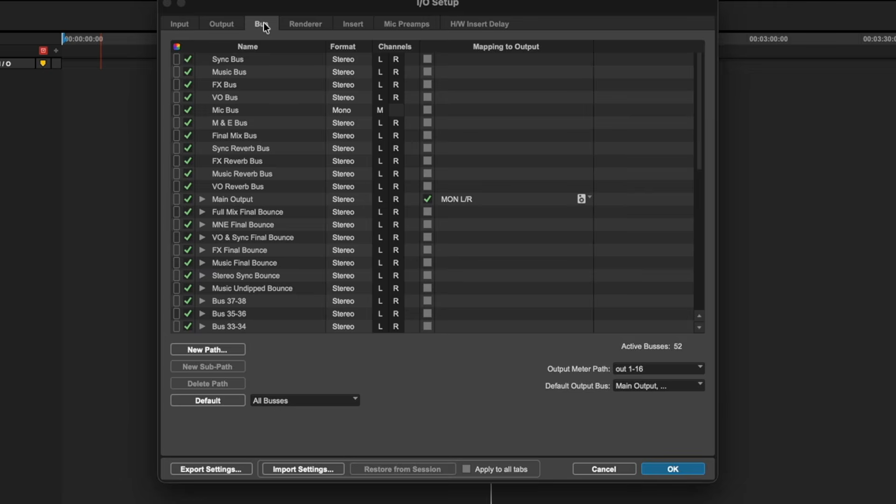
- Review the list of bus paths in I/O Setup, looking at the VO Bus and Mic Bus entries
click(253, 98)
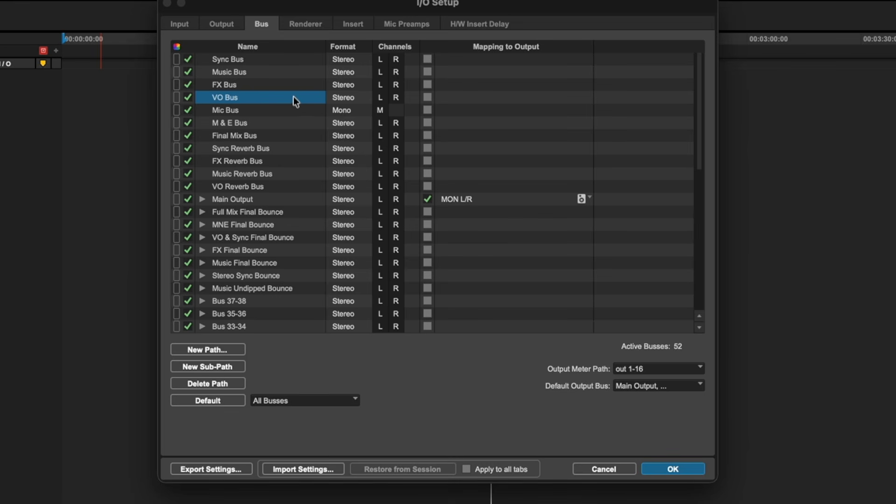
scroll(237, 121, down, 9)
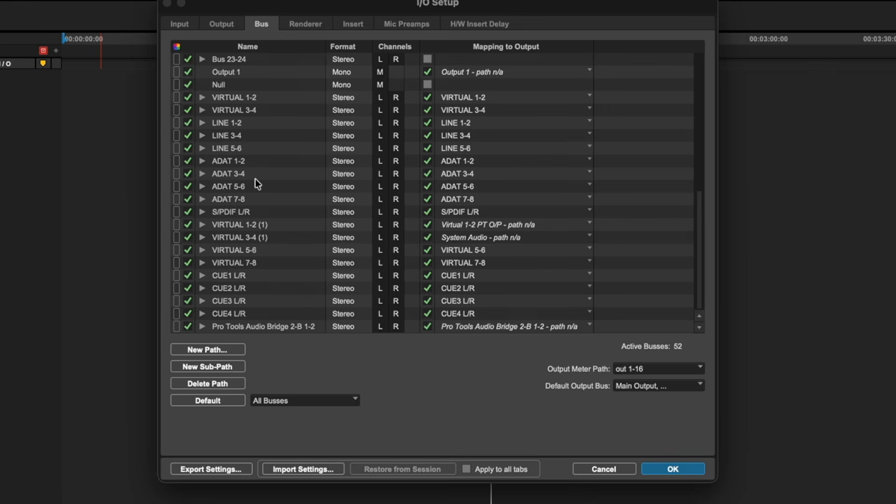
scroll(256, 178, up, 9)
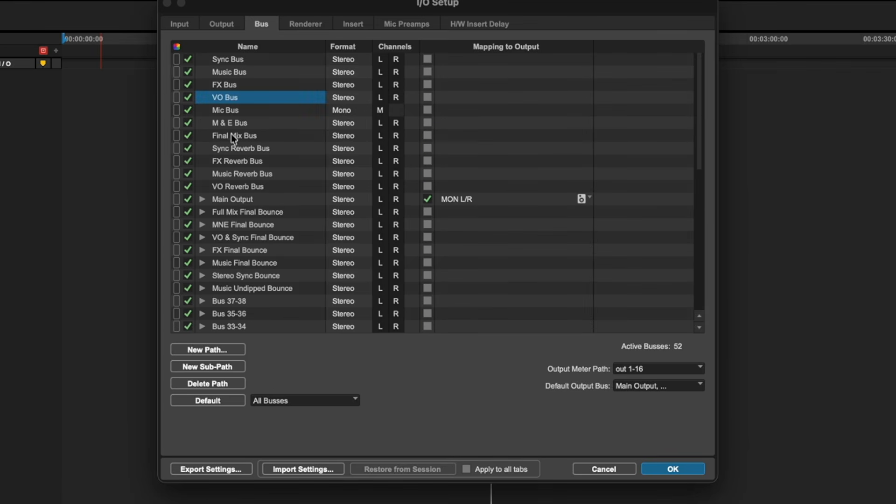
click(236, 110)
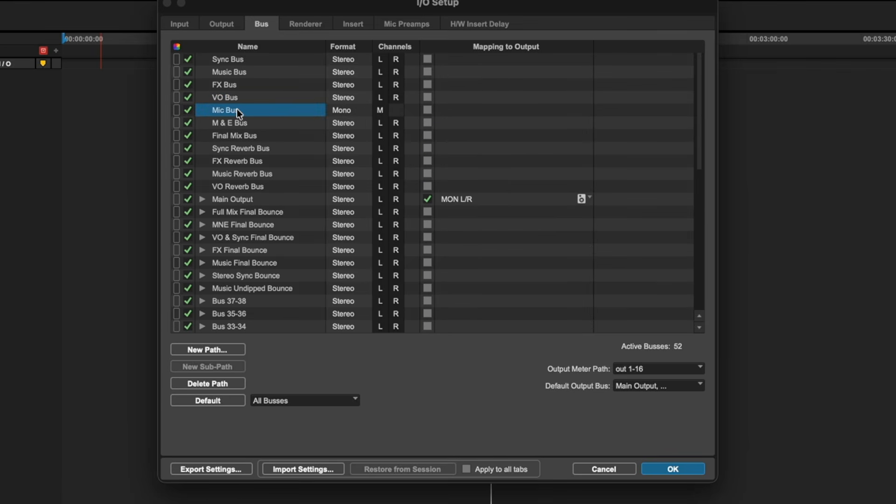
scroll(245, 293, down, 9)
click(230, 348)
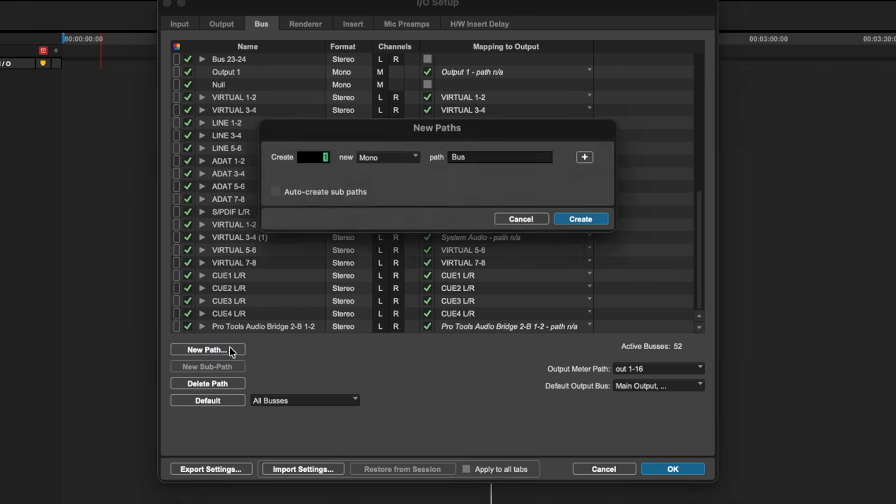
click(411, 159)
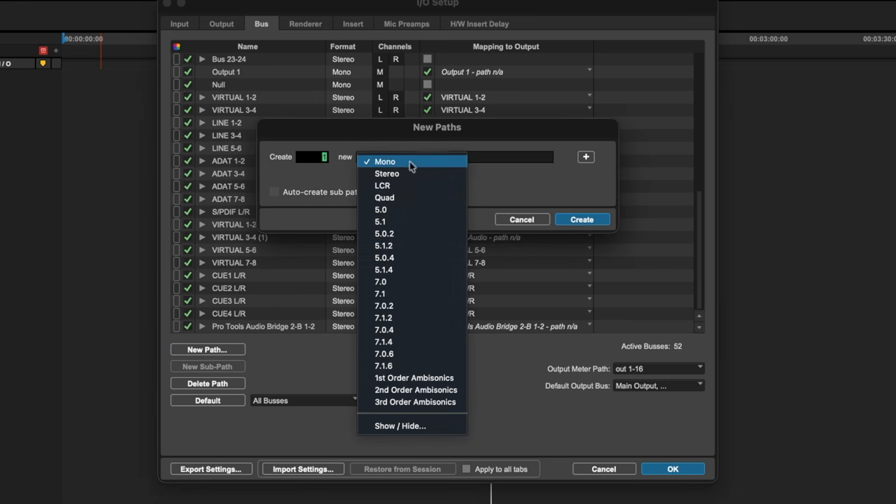
key(Return)
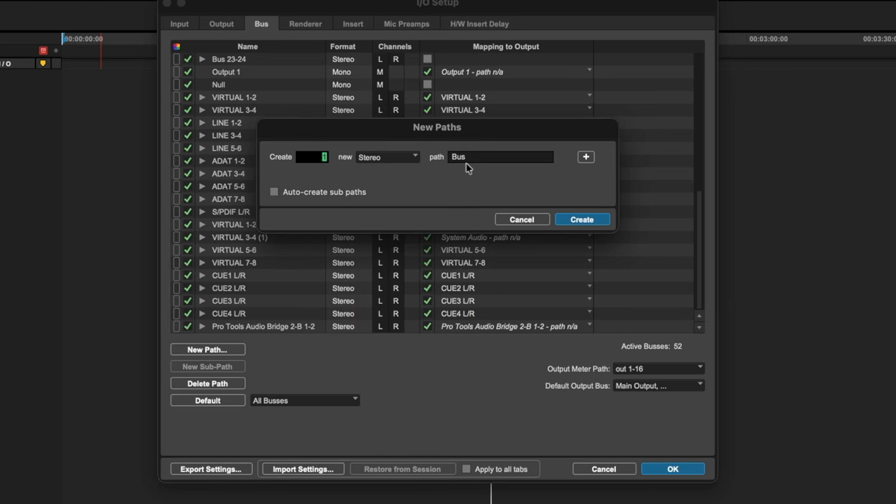
double_click(483, 157)
click(522, 220)
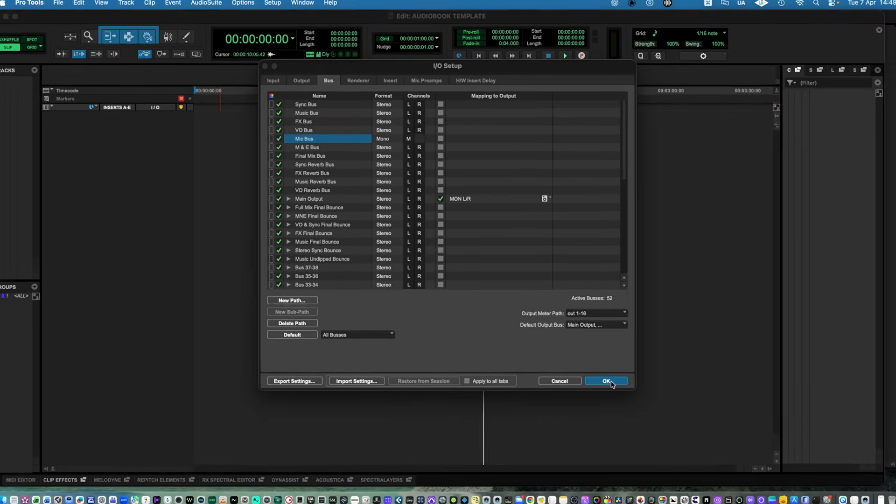
- Accept the I/O Setup and define a new mono Aux Input track named Mic In
click(673, 469)
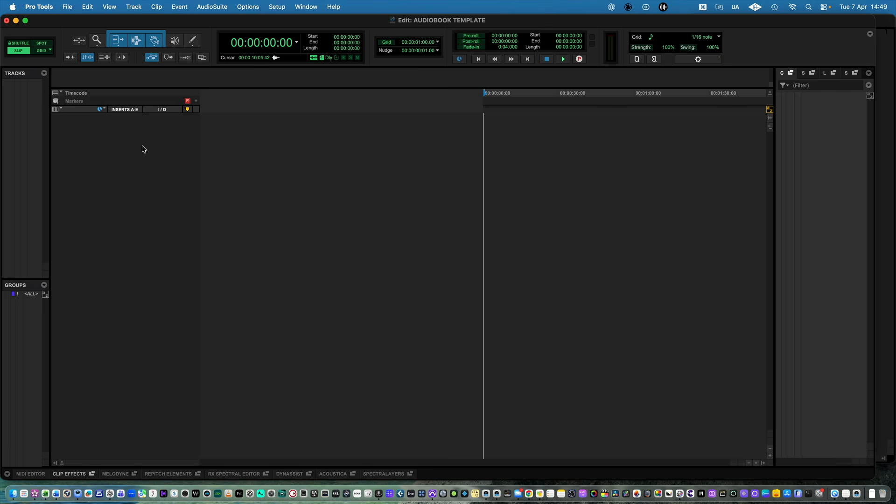
click(134, 7)
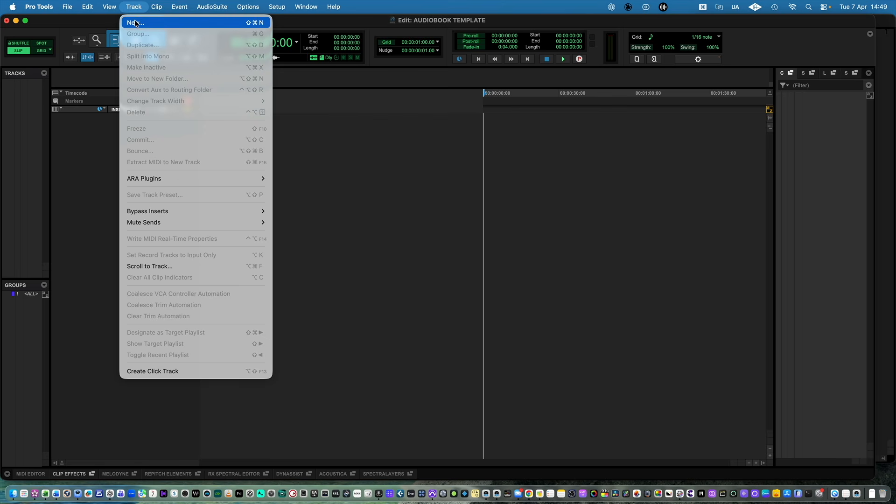
click(139, 5)
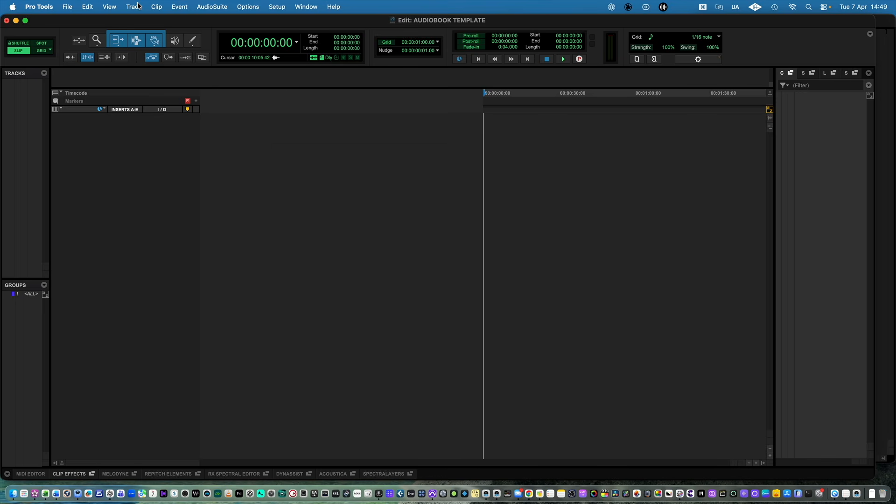
key(super+shift+n)
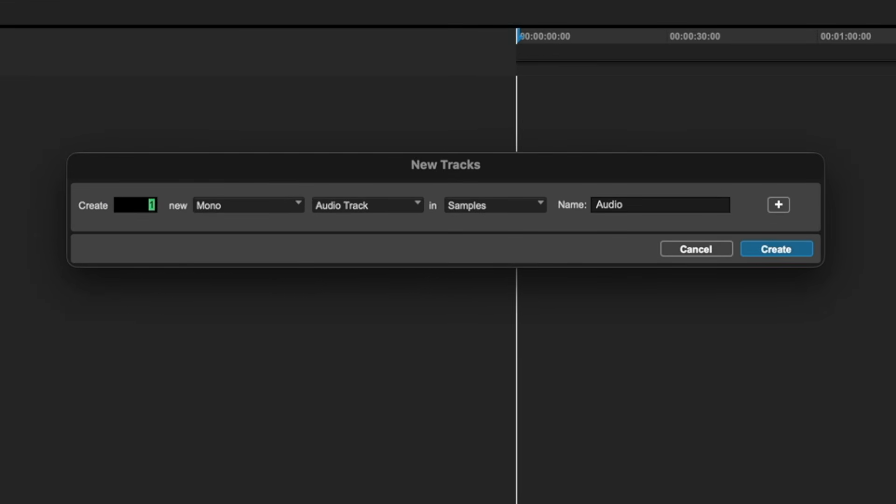
click(383, 205)
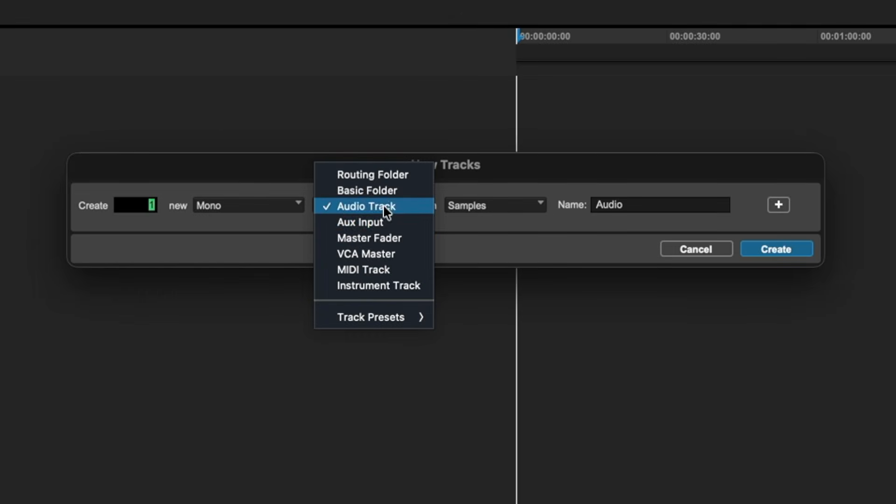
click(382, 221)
click(624, 204)
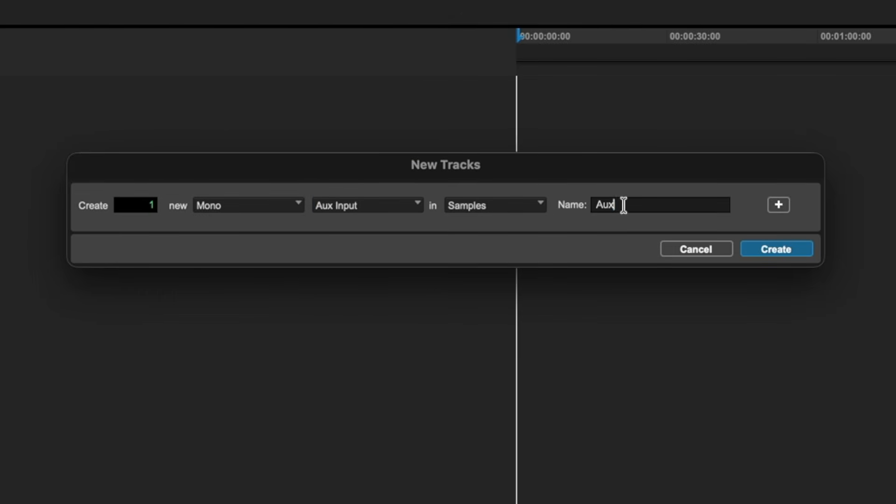
double_click(624, 204)
text(Mic In)
- Add a second entry to the new tracks: a mono Audio Track named Mic Rec
click(783, 204)
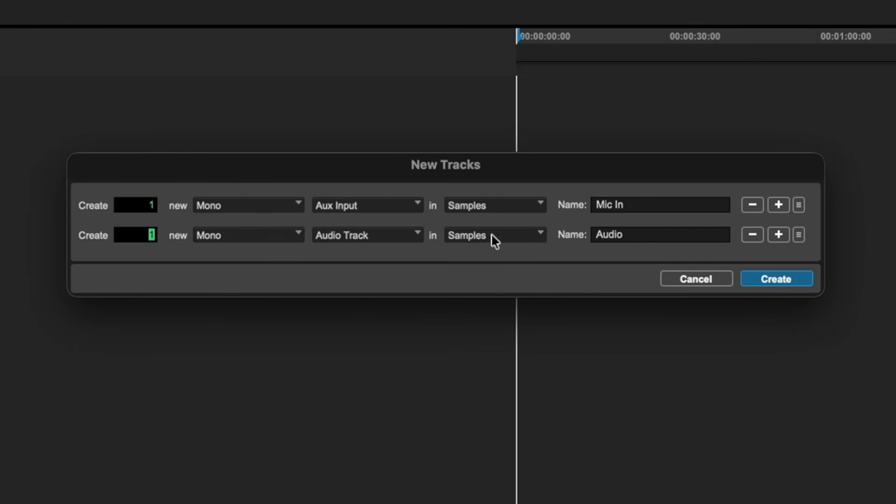
click(681, 237)
double_click(683, 238)
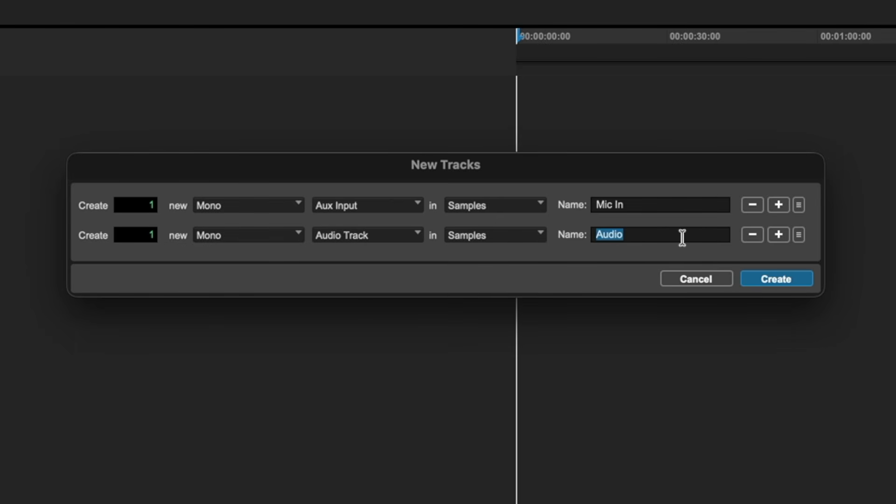
text(Mic Rec)
- Add a third entry, a stereo Aux Input named VO Master, and create all three tracks
click(780, 235)
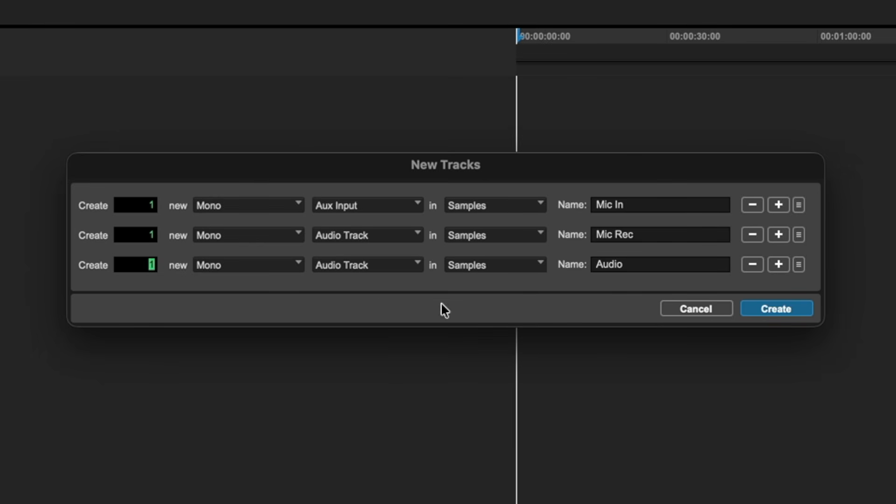
click(296, 266)
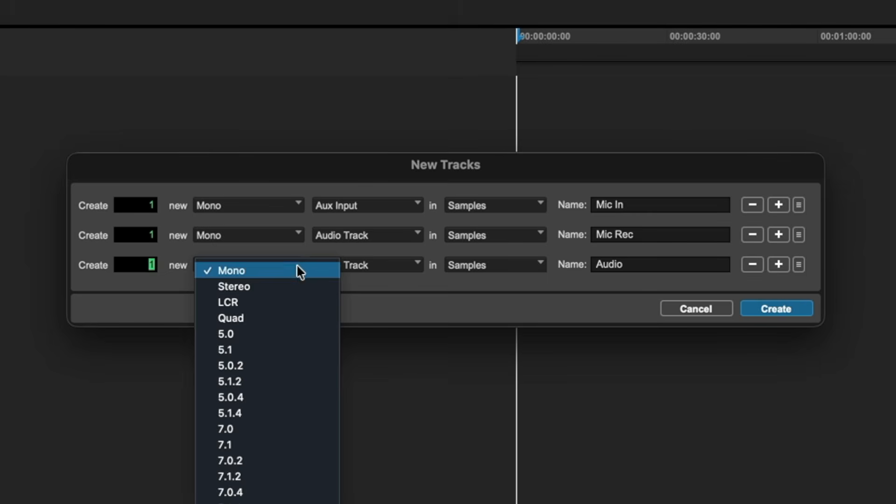
click(282, 286)
click(370, 264)
click(390, 281)
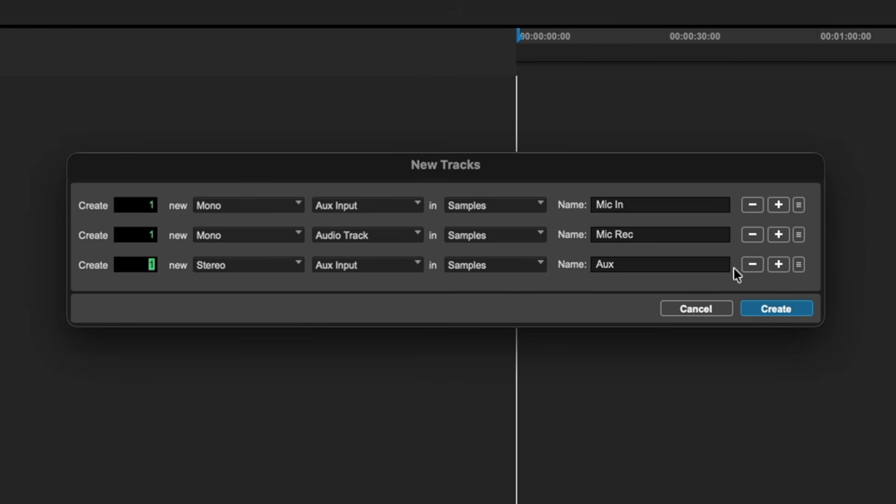
click(700, 264)
double_click(700, 264)
text(VO Bu)
key(BackSpace)
key(BackSpace)
text(Master)
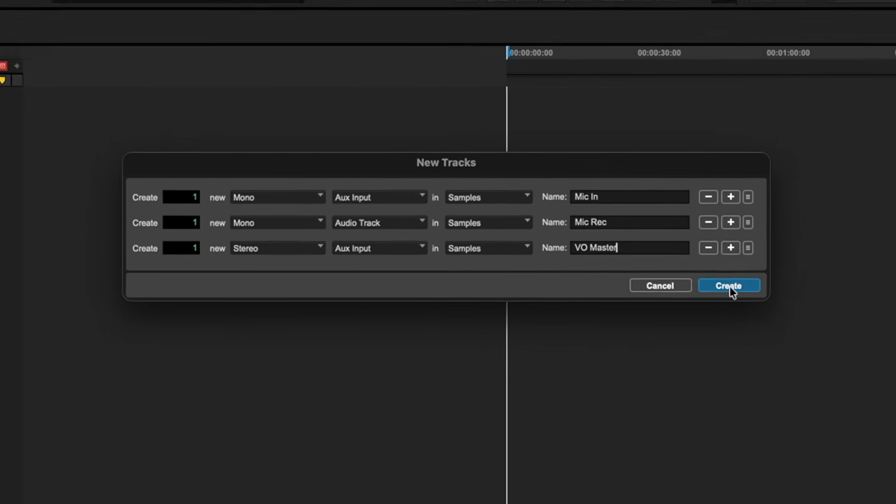
click(728, 286)
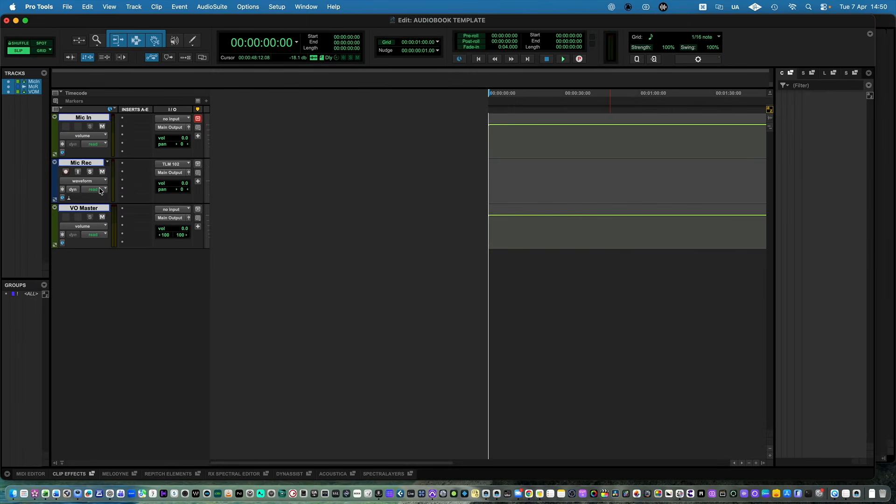
- Create a mono audio track named Room Tone and move it between Mic Rec and VO Master
key(super+shift+n)
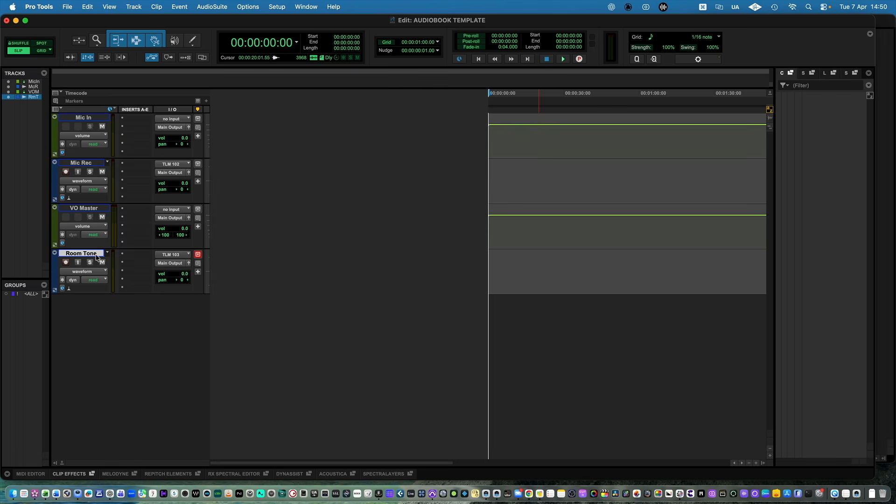
drag(96, 255, 94, 205)
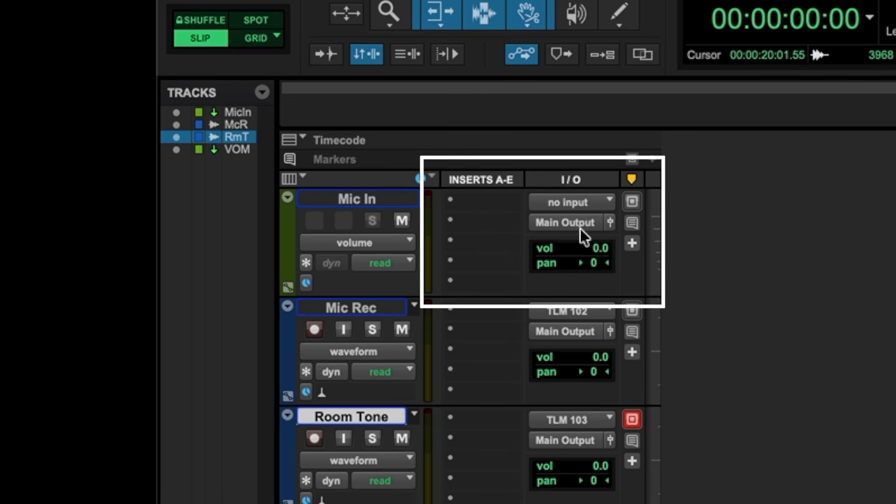
- Route the Mic In track with the TLM 103 interface as its input and Mic Bus as its output
click(303, 177)
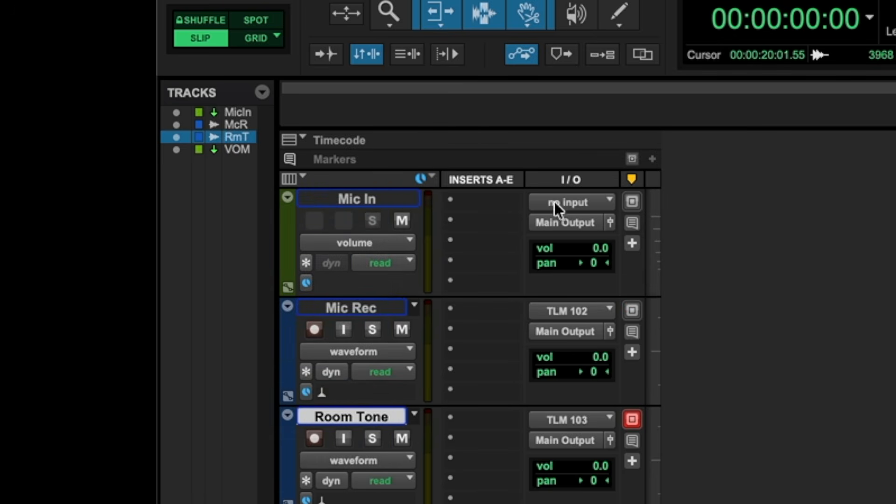
click(379, 198)
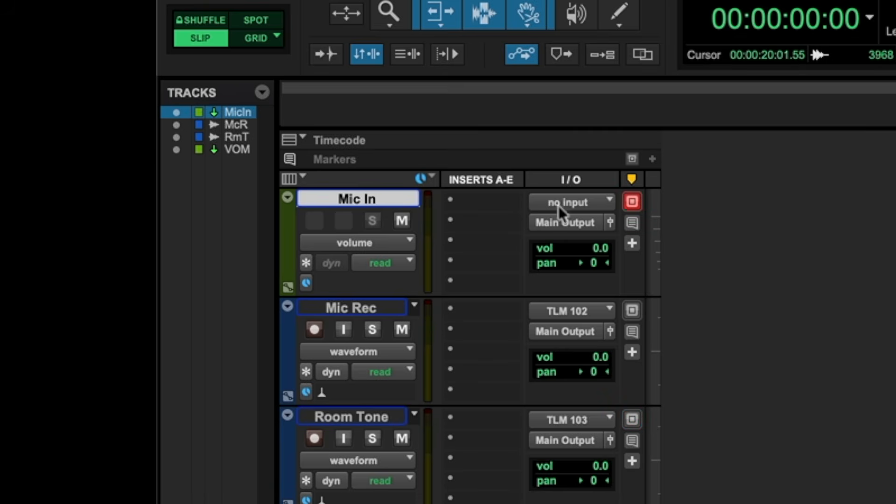
click(605, 198)
mouse_move(611, 203)
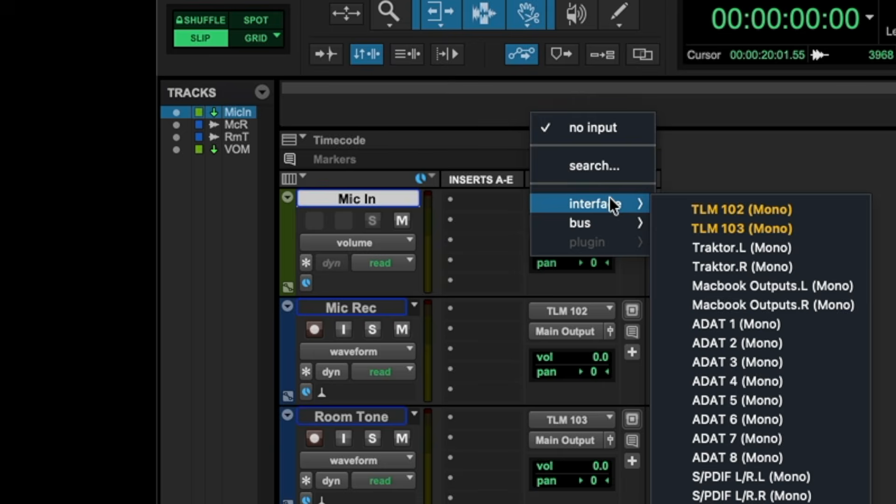
click(713, 229)
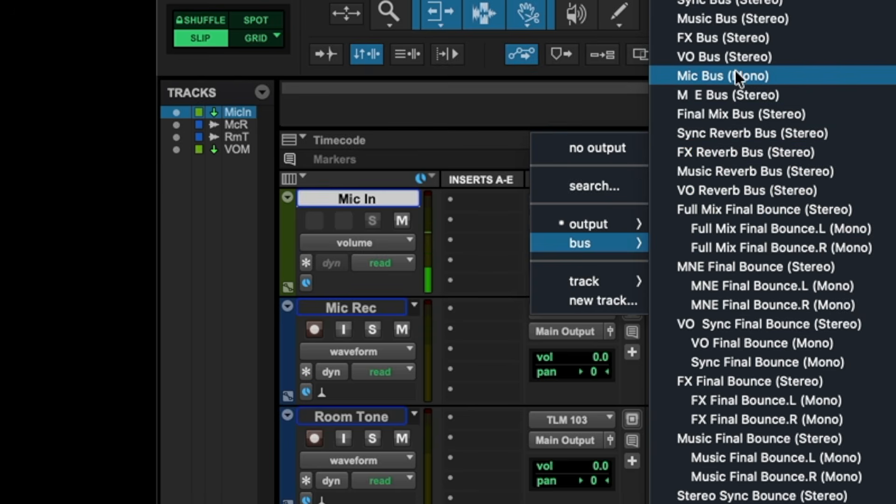
click(735, 76)
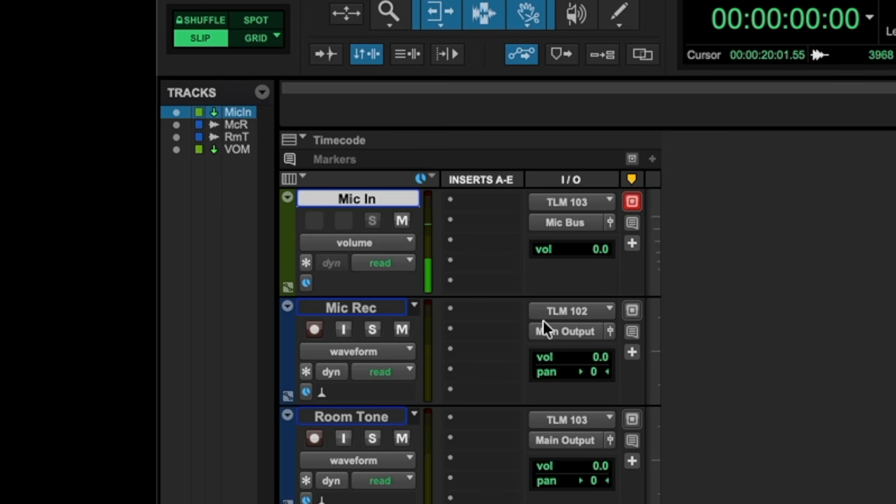
- Set the input of the Mic Rec track to Mic Bus (Mono)
click(377, 309)
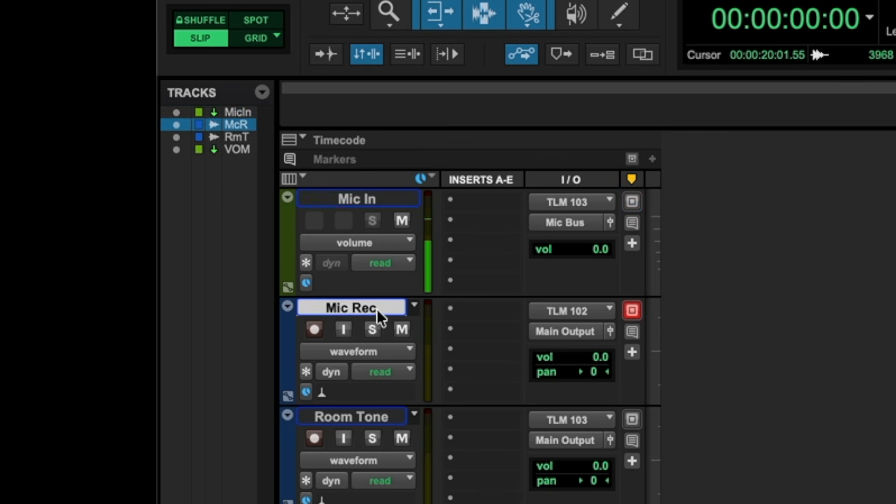
click(576, 310)
mouse_move(581, 327)
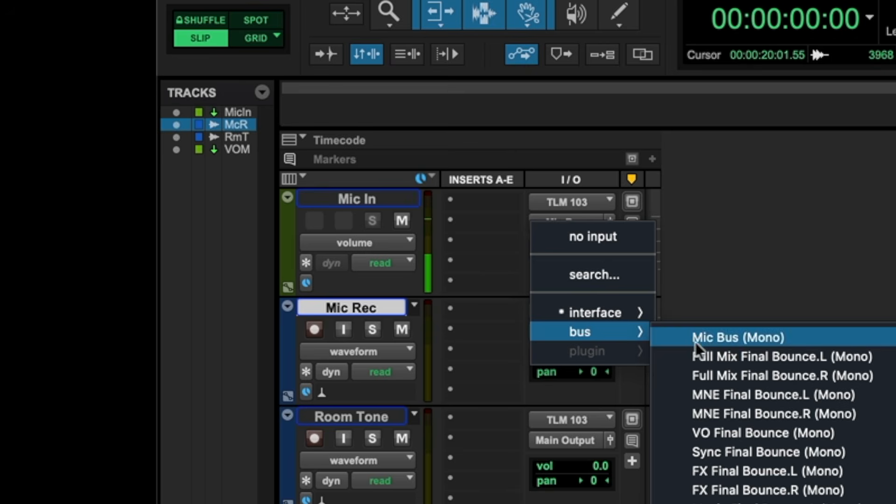
click(710, 338)
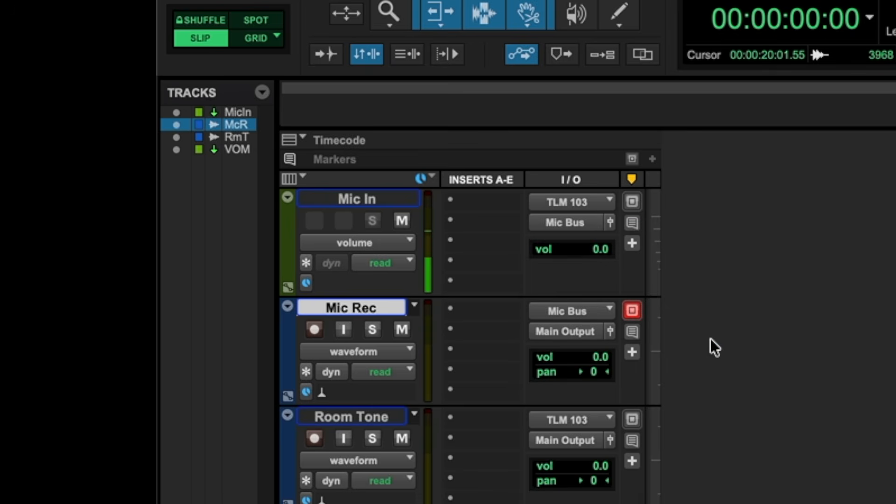
- Record-enable the Mic Rec track to check its incoming signal and disarm it again
click(314, 329)
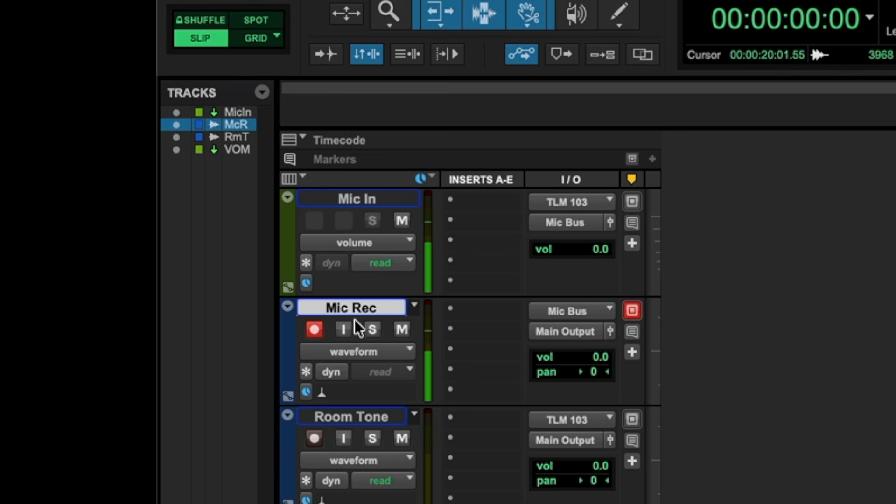
click(314, 329)
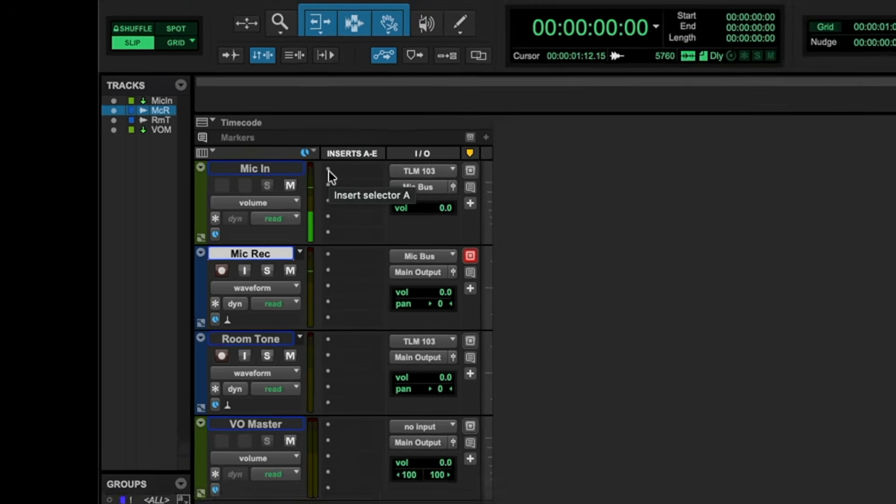
- Insert RX 10 Voice De-noise (mono) in the first insert slot of Mic In and set its Reduction to 9.0 dB
click(451, 200)
mouse_move(551, 210)
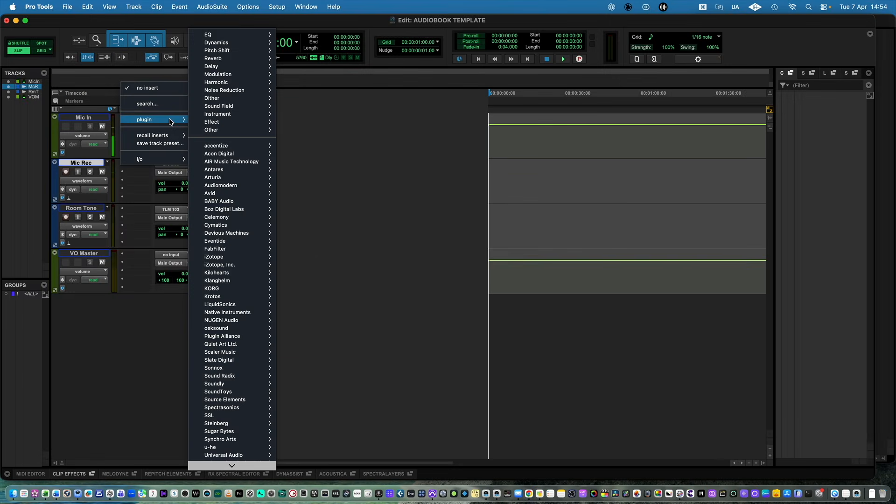
mouse_move(229, 90)
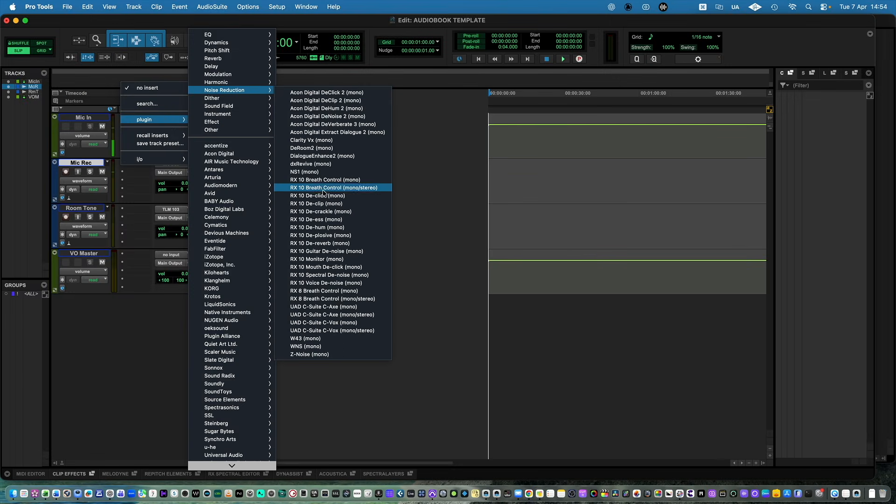
click(339, 286)
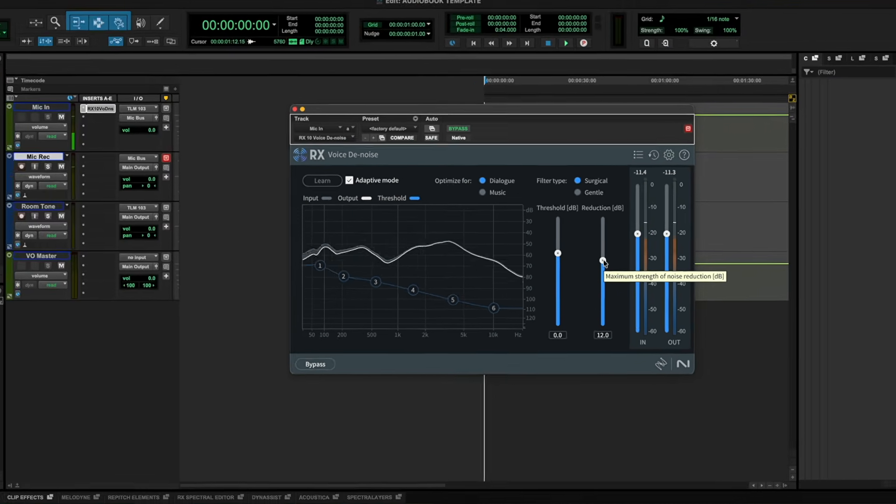
drag(660, 289, 660, 320)
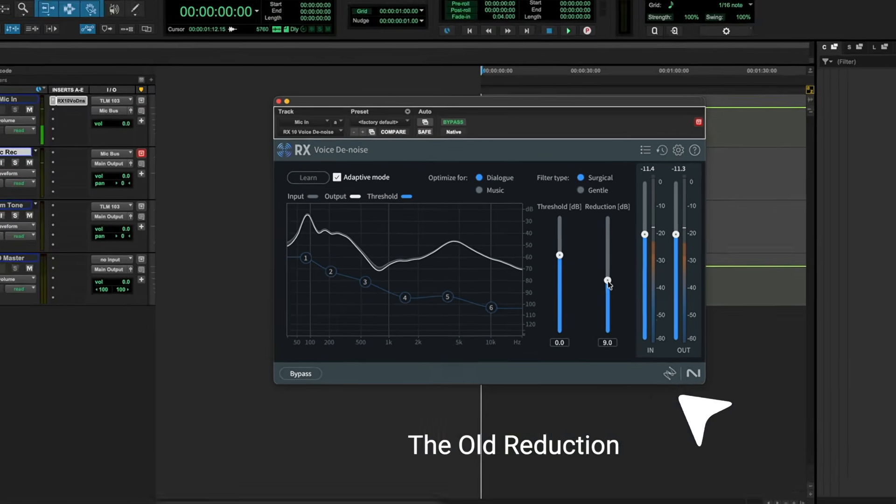
- Insert the EQ3 1-Band (mono) equalizer in the second insert slot of the Mic In track
click(247, 7)
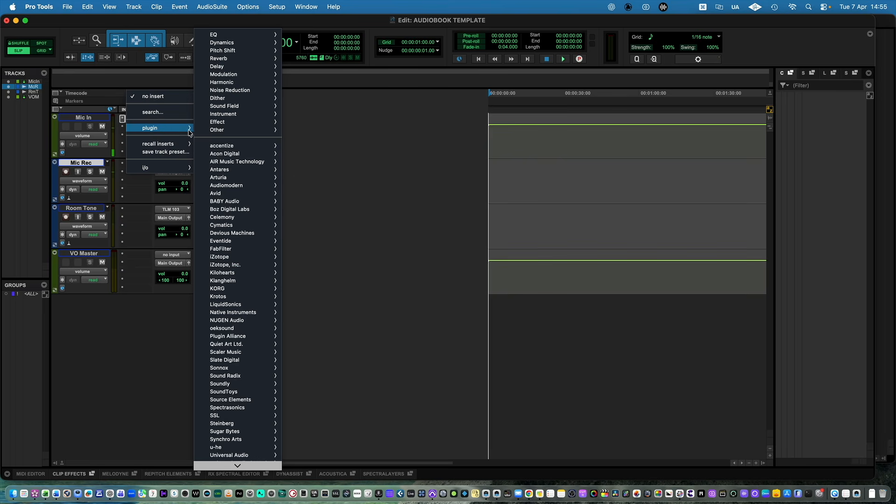
mouse_move(202, 133)
mouse_move(250, 35)
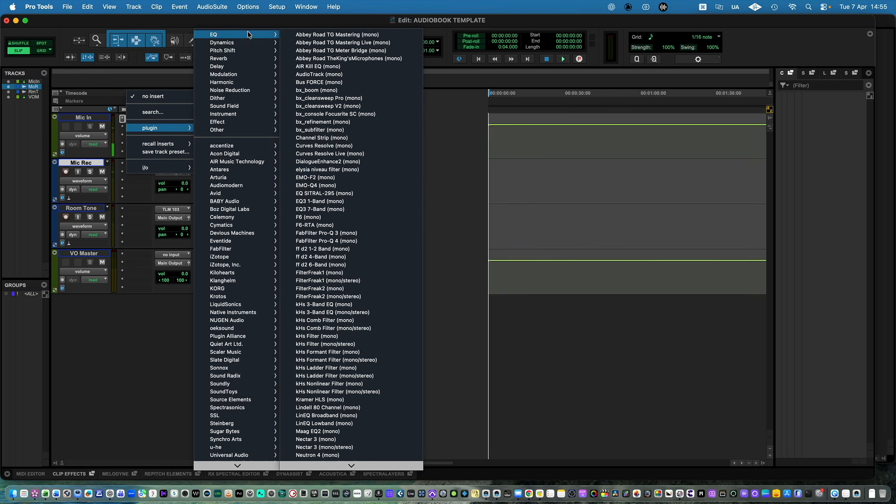
click(315, 201)
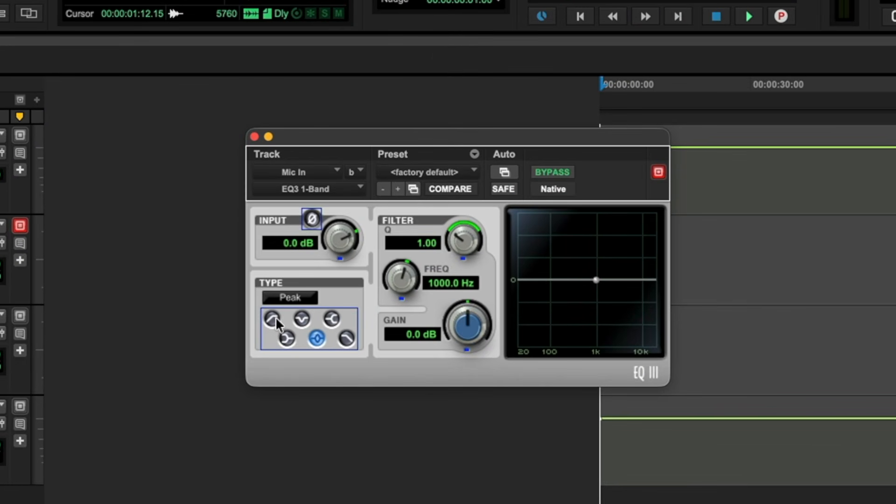
- Set the Mic In equalizer to a High-Pass filter at about 73.2 Hz and close its window
click(272, 319)
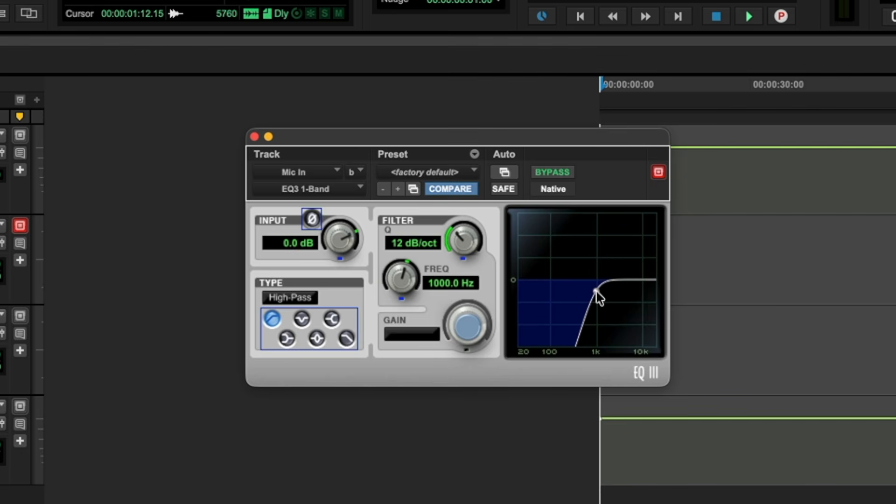
drag(596, 291, 546, 293)
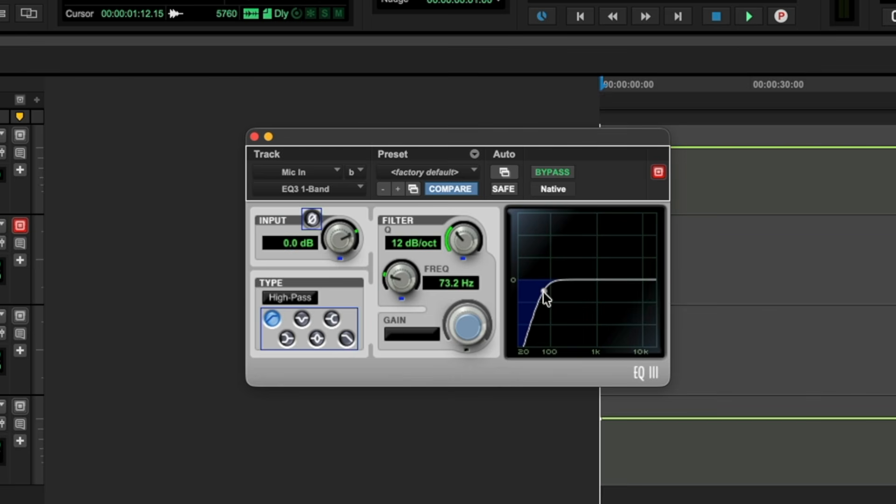
drag(544, 293, 547, 292)
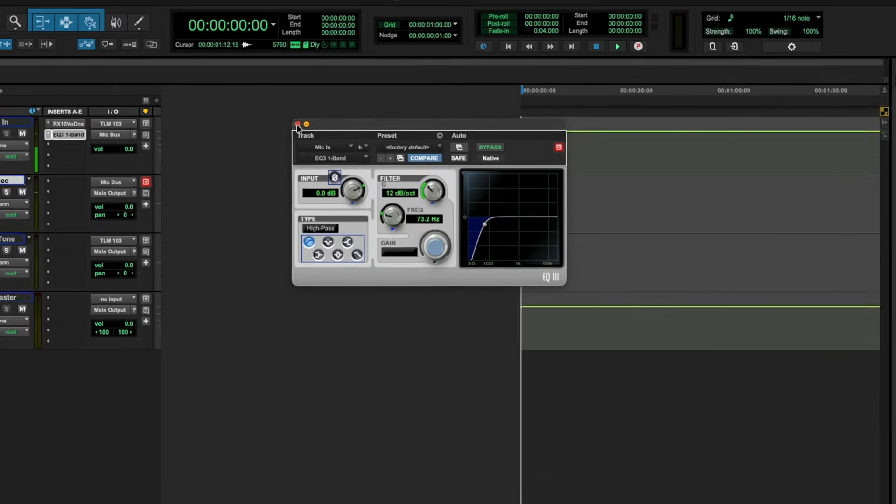
click(297, 125)
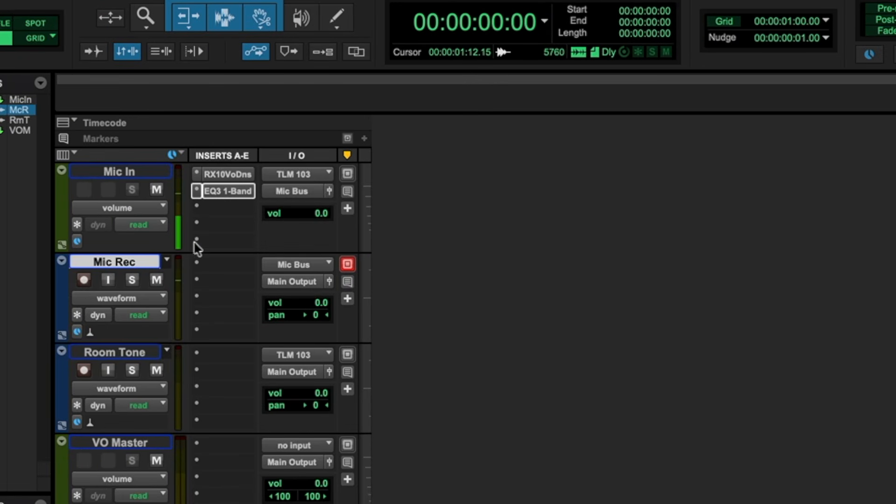
- Make the RX 10 Voice De-noise insert on the Mic In track inactive
ctrl+super+click(231, 174)
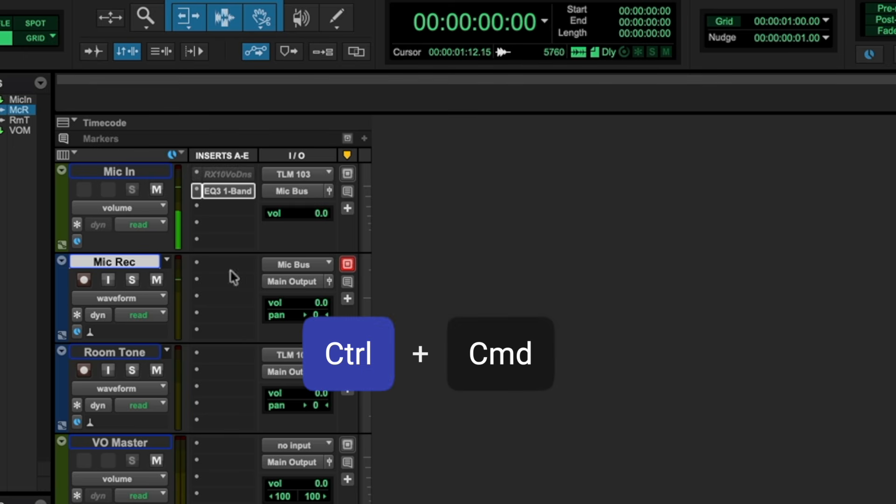
- Record-enable the Mic Rec track and route its output to VO Bus (Stereo)
click(84, 279)
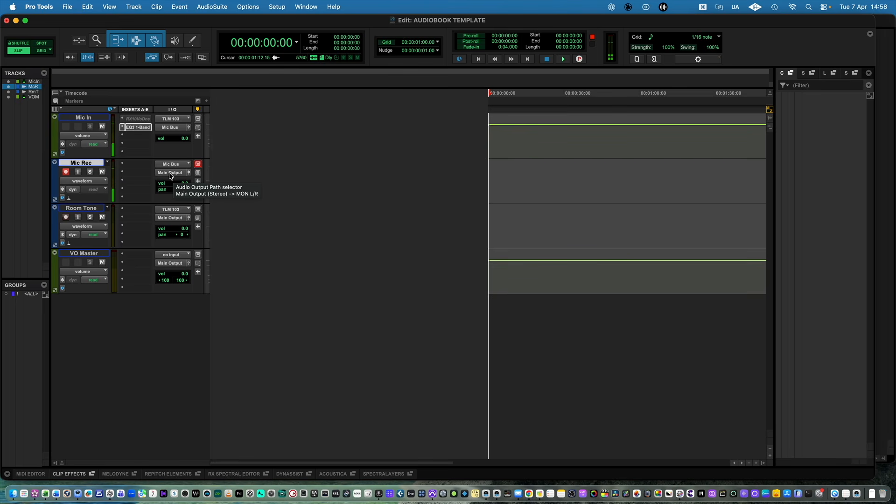
click(171, 176)
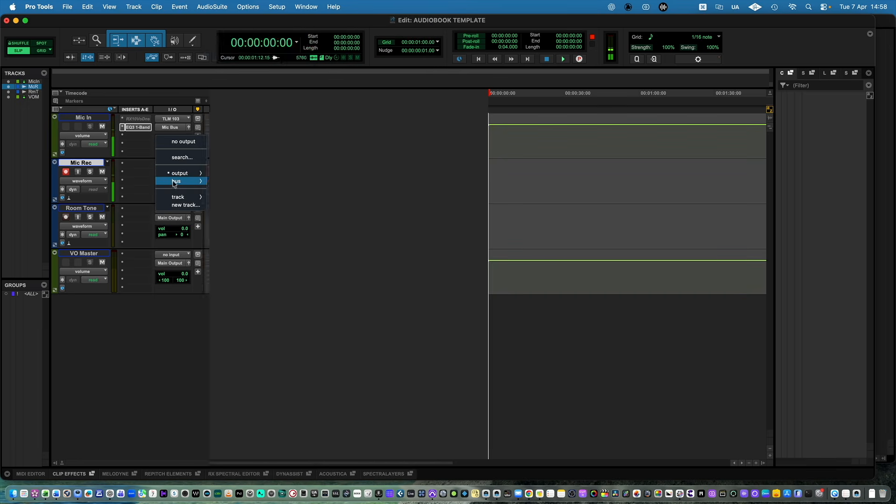
mouse_move(180, 181)
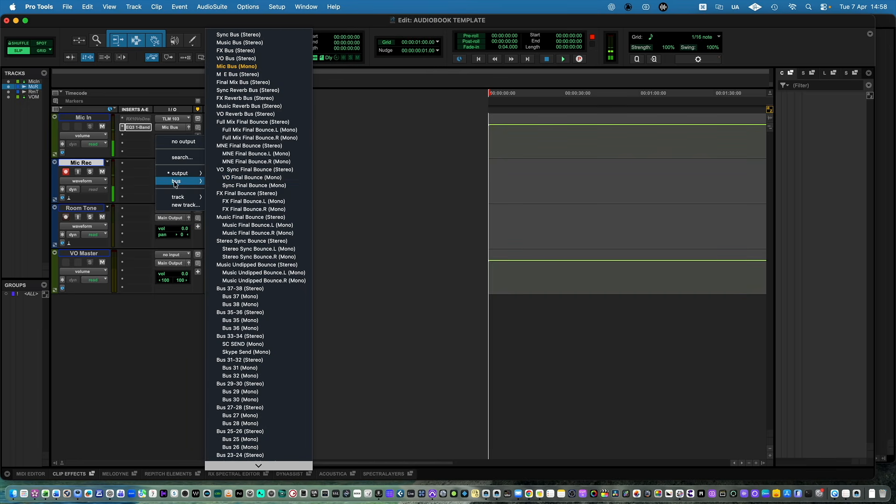
click(243, 60)
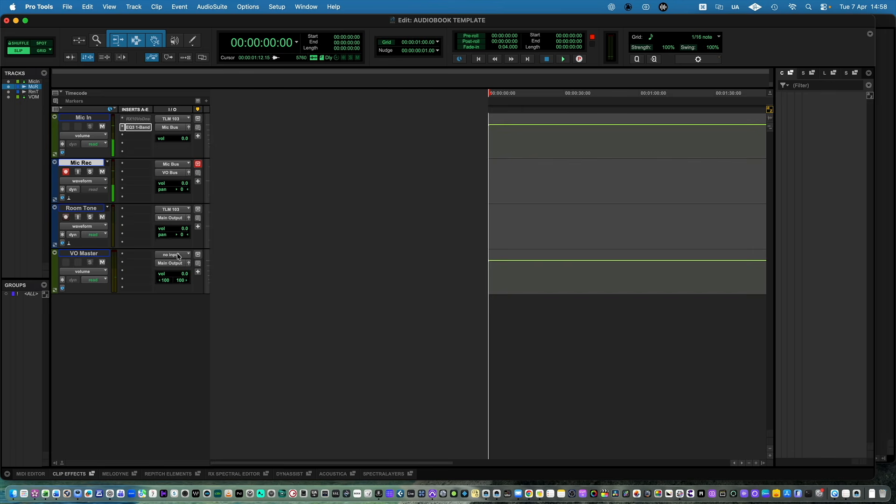
- Set the input of the VO Master track to VO Bus (Stereo)
click(177, 256)
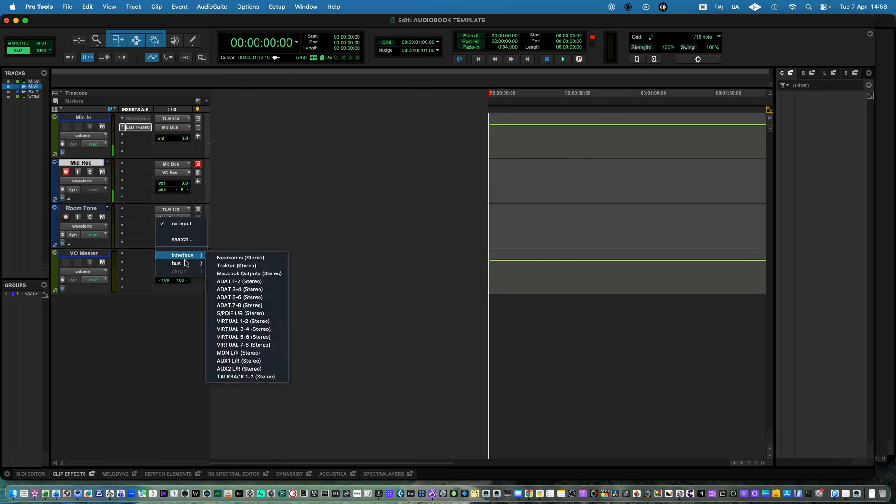
mouse_move(185, 263)
click(240, 294)
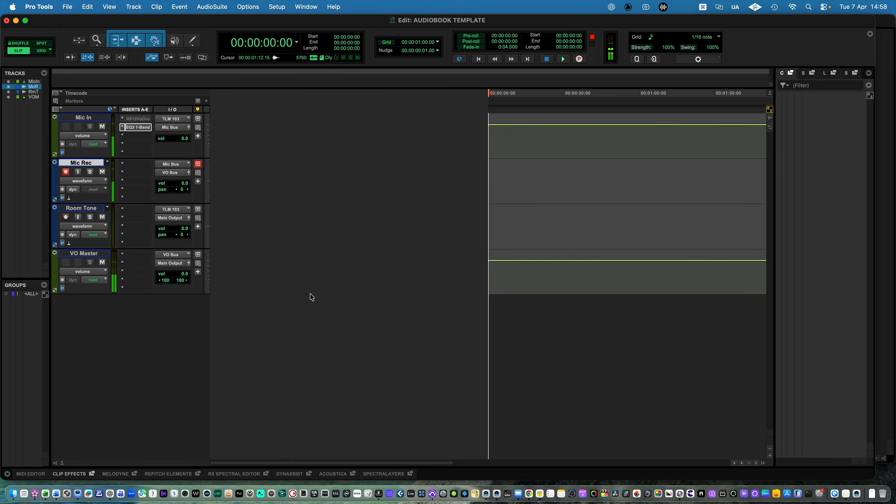
- Insert the Avid Dyn3 Compressor/Limiter (mono) in the first insert slot of the Mic Rec track
click(125, 167)
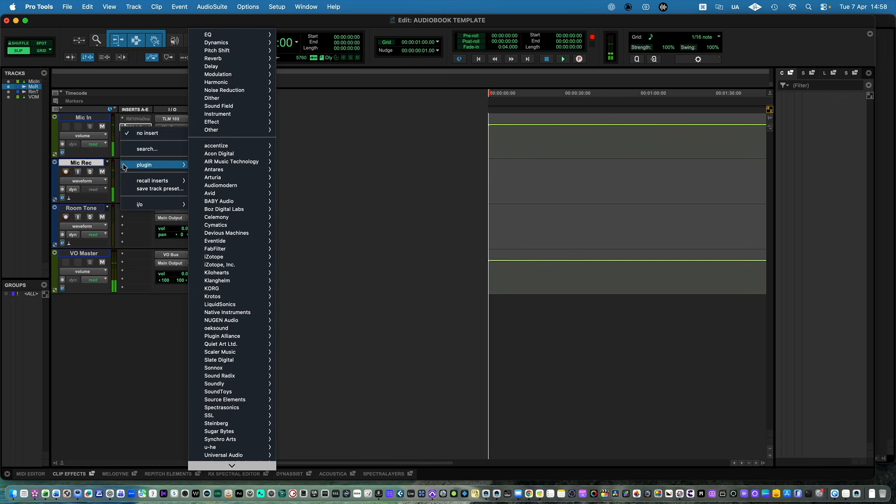
click(117, 165)
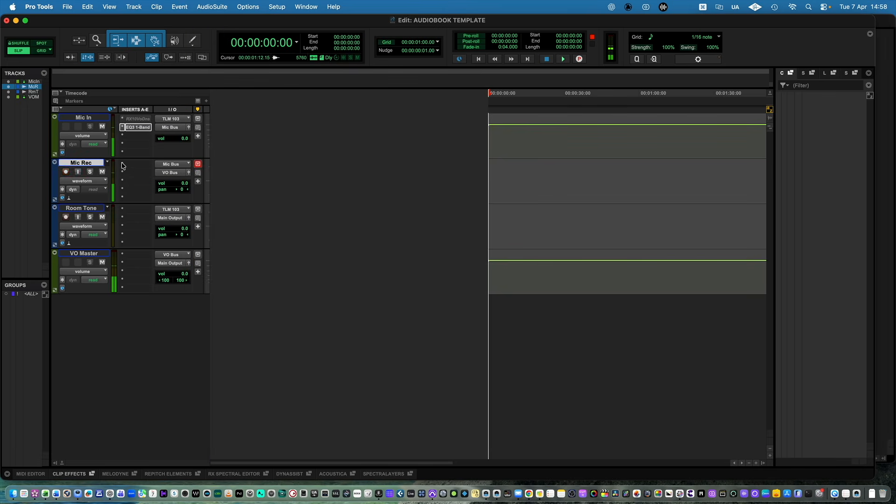
click(122, 164)
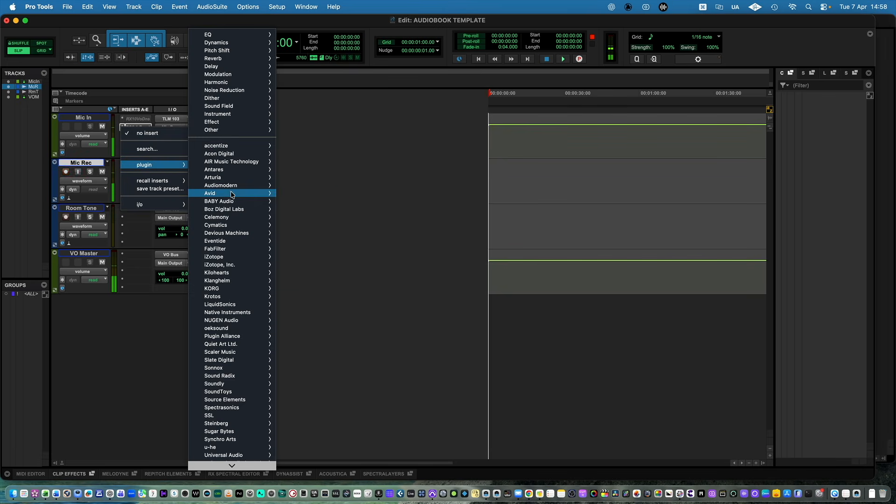
mouse_move(248, 197)
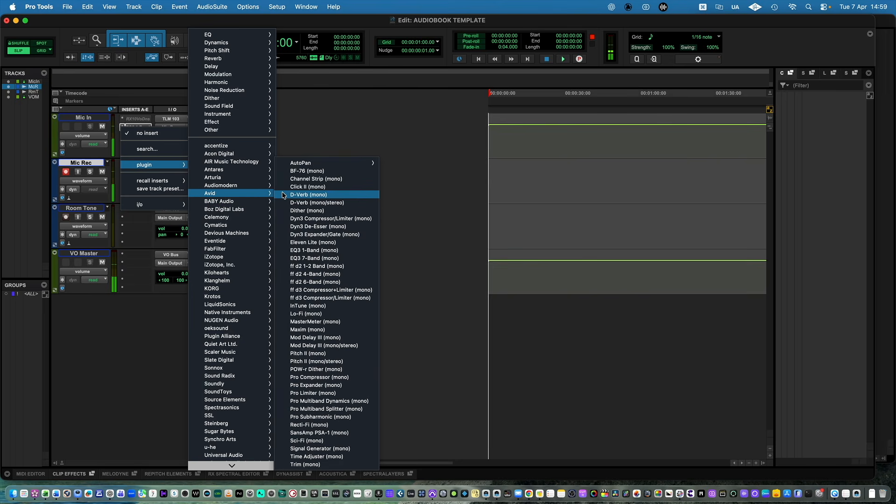
click(328, 219)
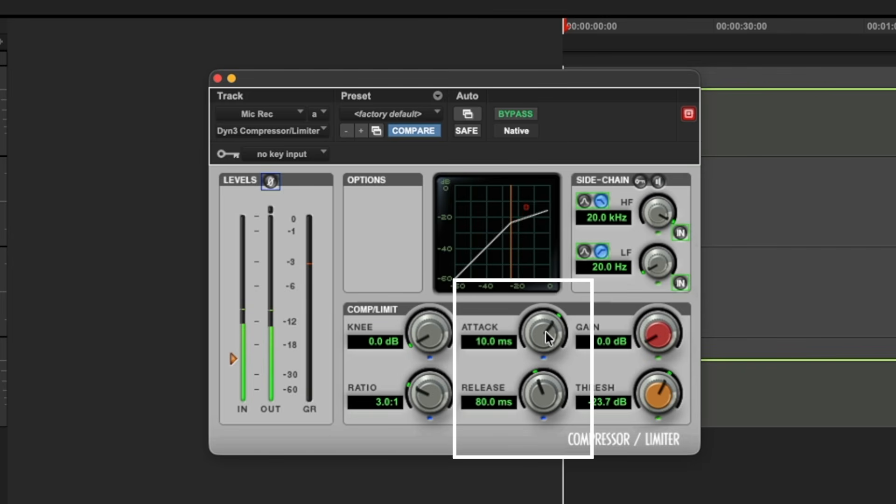
- Set the compressor's attack to about 25.9 ms, release to 169.7 ms and threshold to -20.6 dB, and close its window
drag(545, 332, 537, 309)
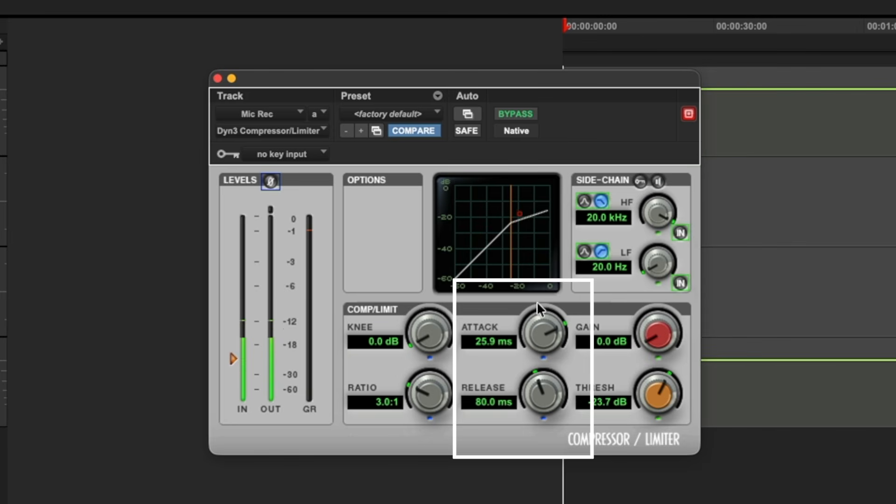
drag(538, 387, 535, 355)
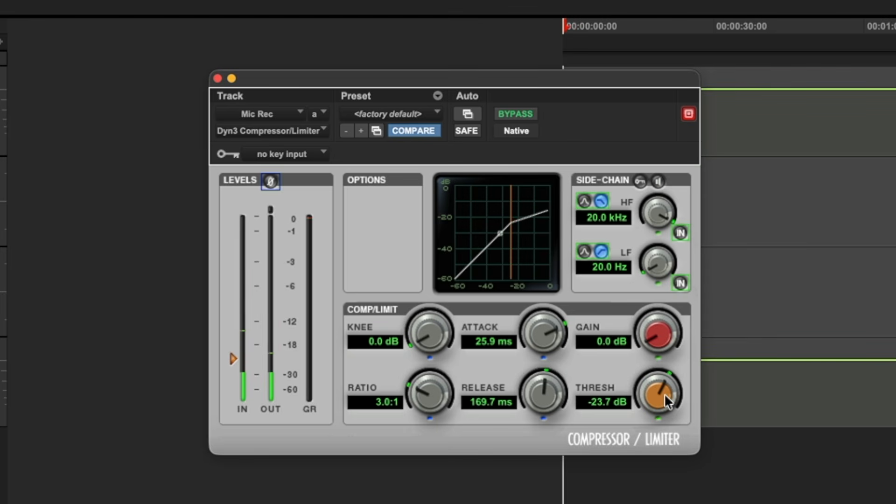
mouse_move(664, 393)
mouse_down()
mouse_move(668, 377)
mouse_move(662, 393)
mouse_up()
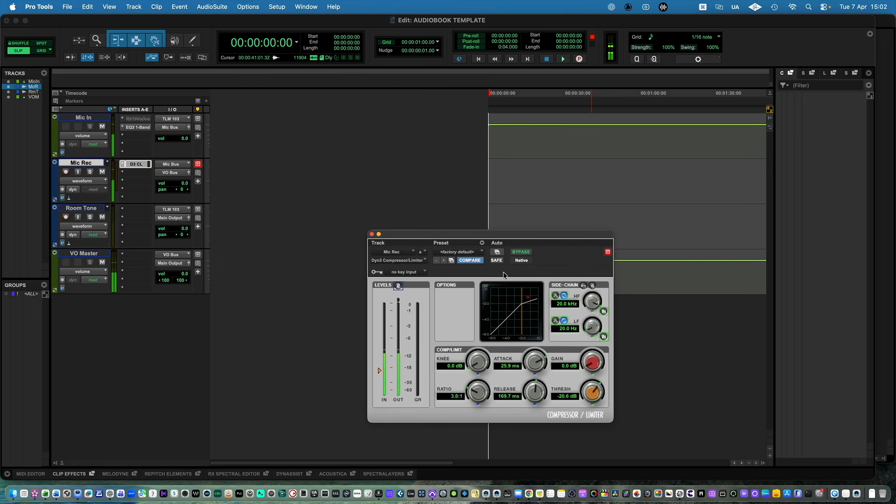
click(372, 233)
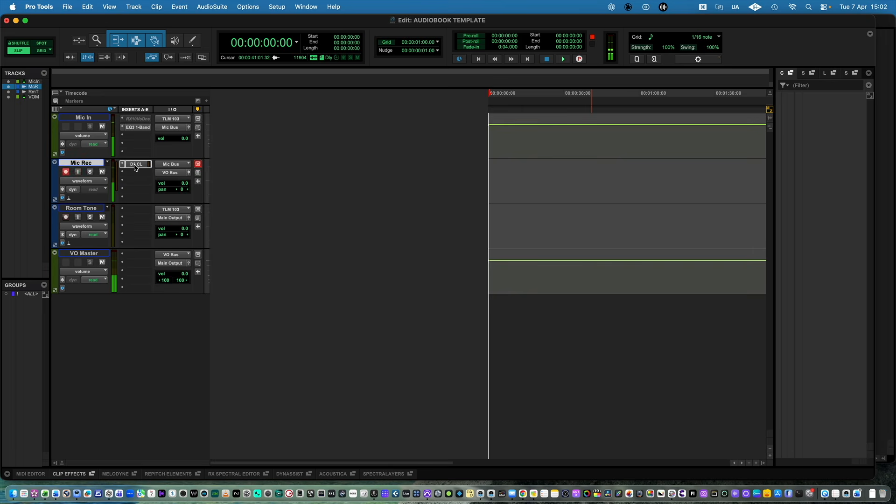
- Make the compressor insert on Mic Rec inactive, reactivate it and make it inactive again
right_click(136, 168)
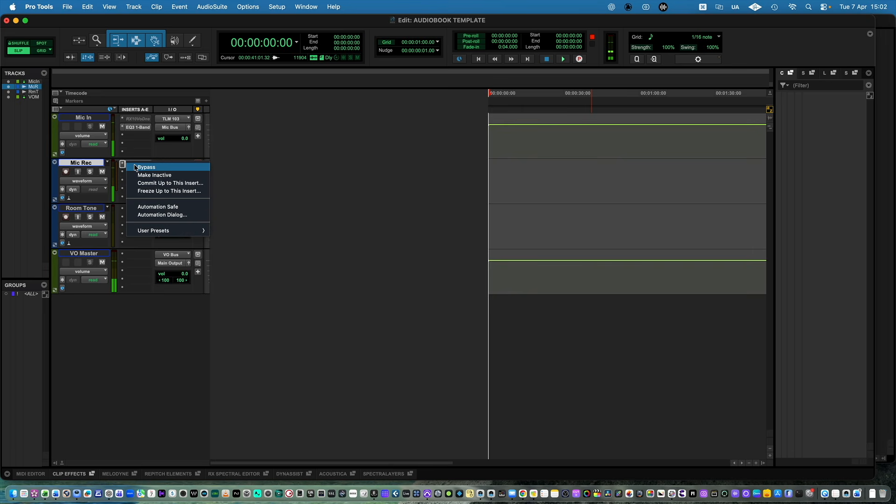
click(161, 180)
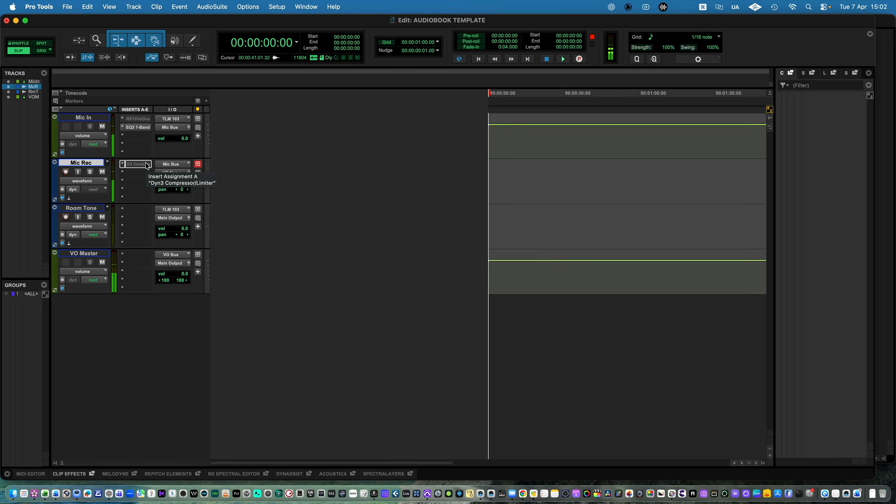
ctrl+super+click(146, 166)
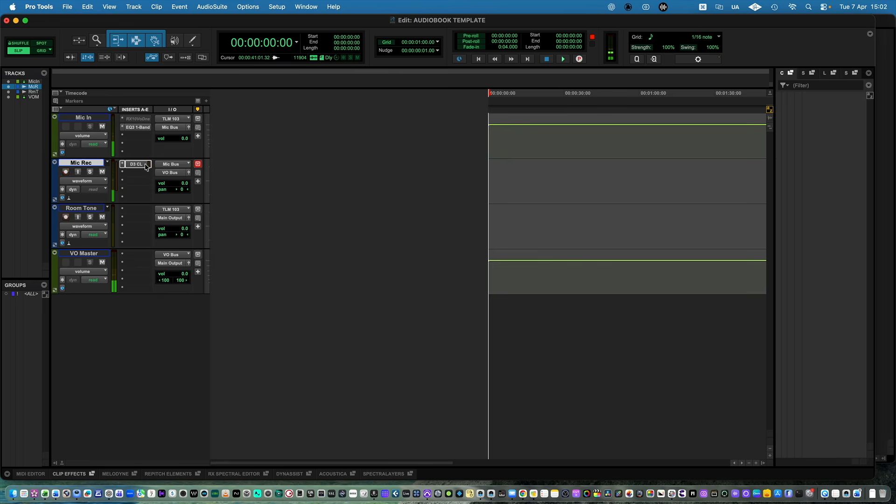
ctrl+super+click(147, 166)
- Insert the Avid Pro Limiter (stereo) in the first insert slot of VO Master and move its window higher
click(124, 259)
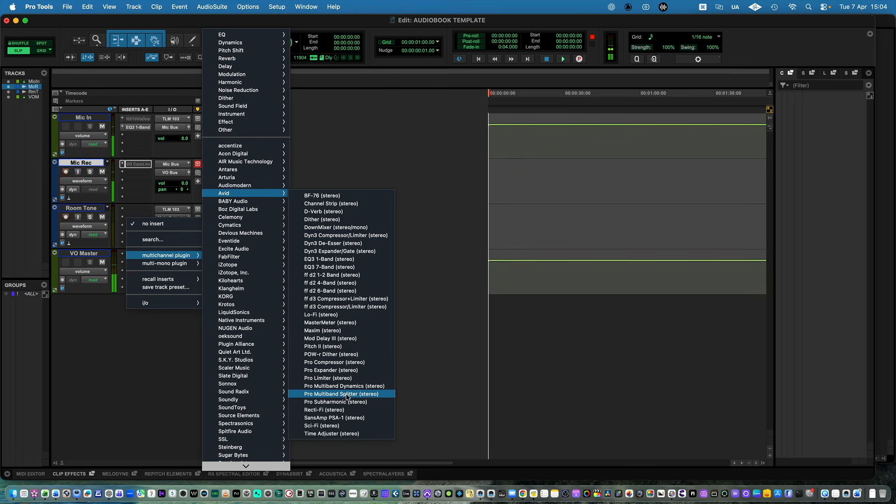
click(351, 379)
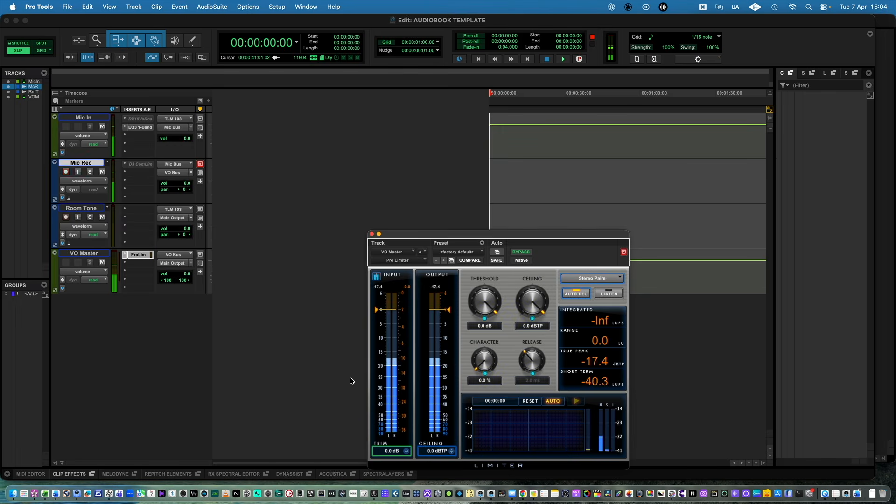
drag(544, 238, 548, 151)
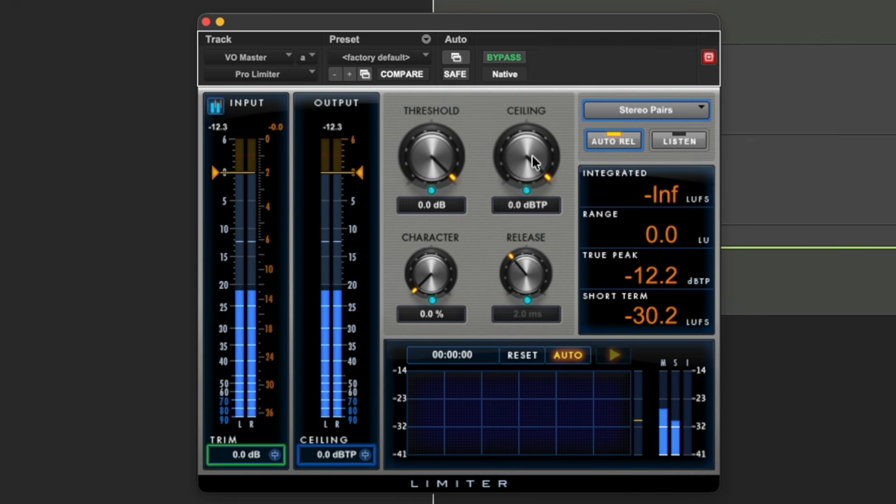
- Set the Pro Limiter's ceiling on VO Master to about -3.4 dBTP and close its window
drag(531, 155, 524, 197)
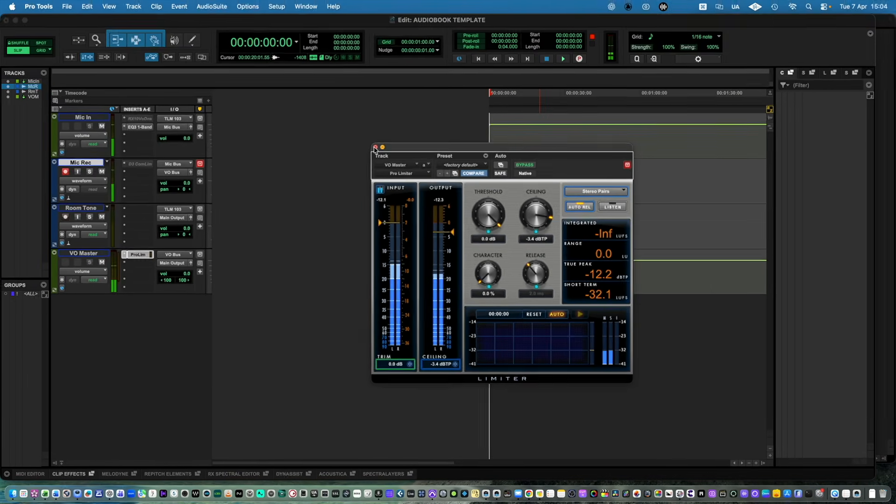
click(268, 68)
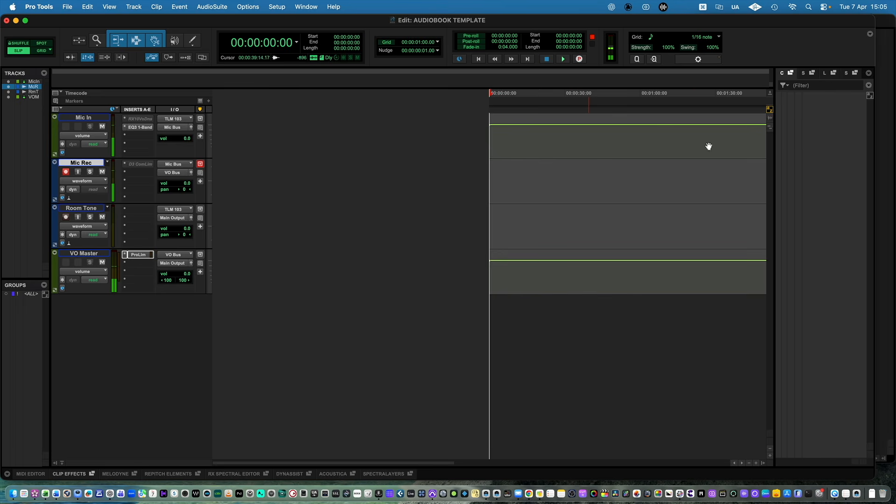
- Choose RMS as the track meter type in the Mix window and return to the Edit window
key(super+equal)
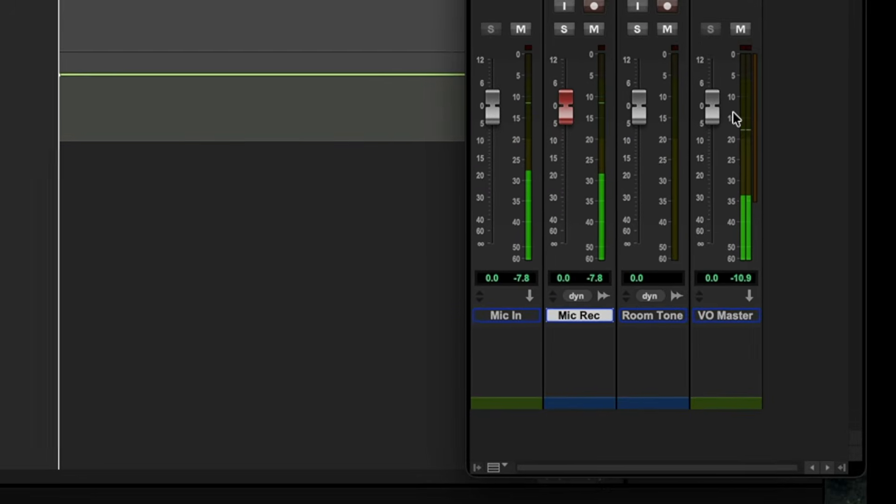
right_click(819, 263)
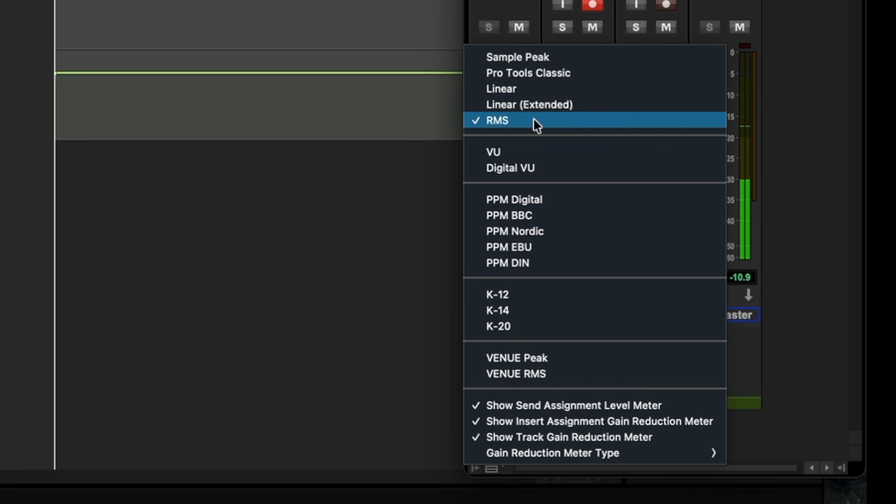
click(504, 119)
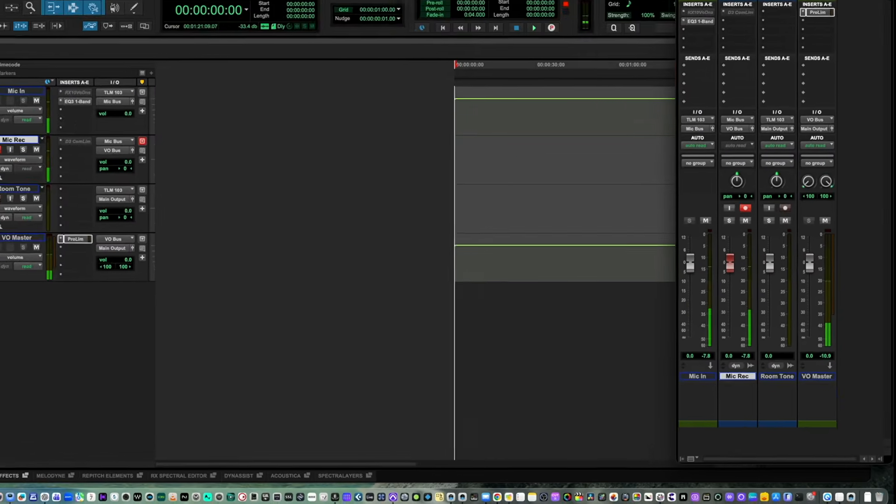
click(676, 21)
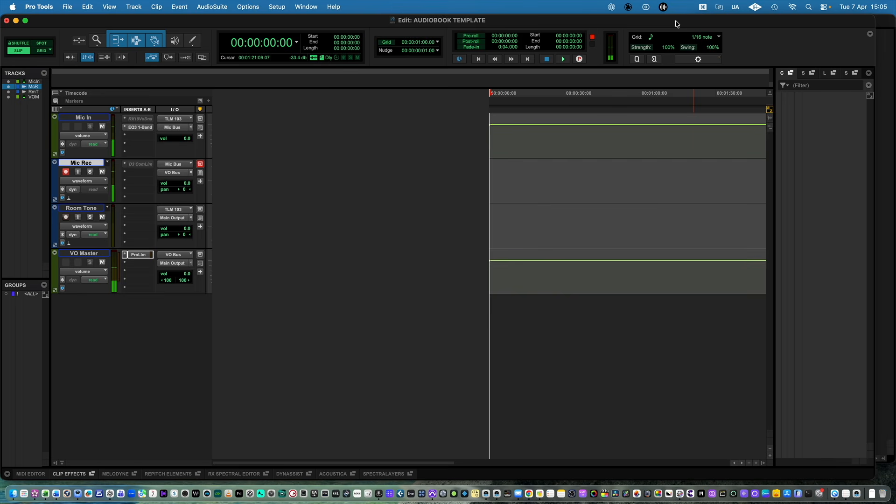
- Insert the Plugin Alliance bx_meter (stereo) in VO Master's second insert slot and move its window clear of the clips area
click(126, 263)
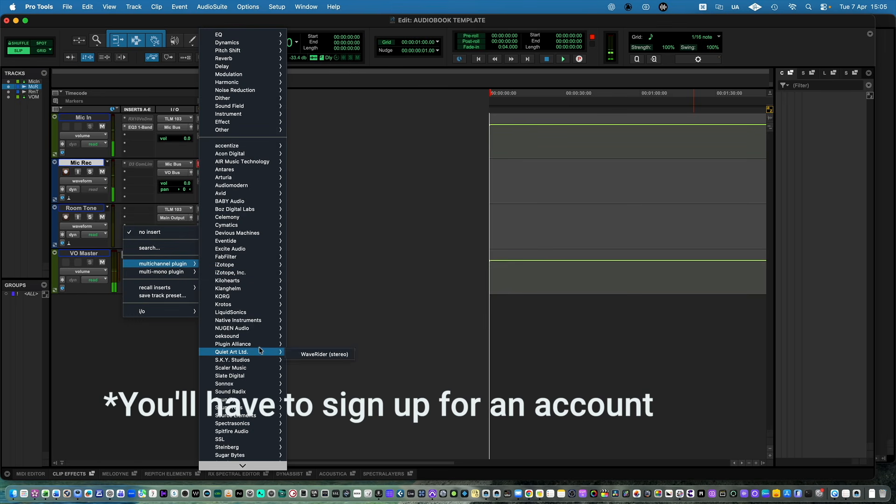
mouse_move(255, 344)
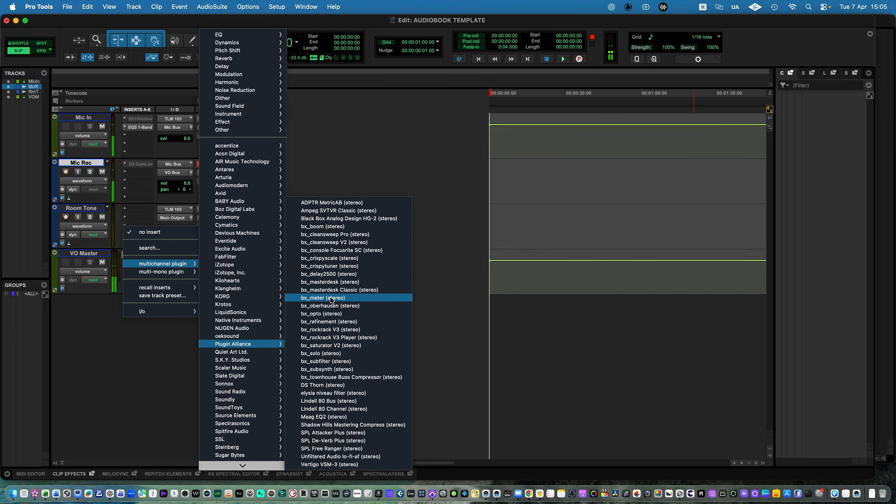
click(330, 298)
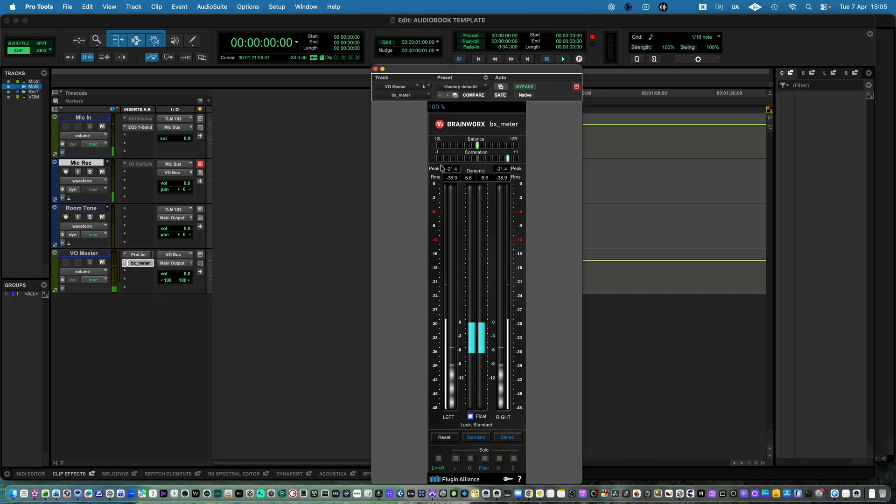
drag(480, 69, 788, 27)
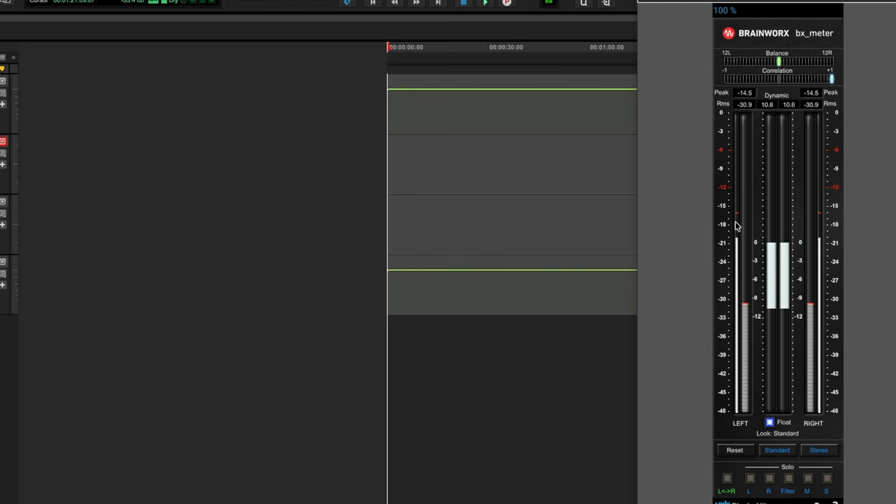
- Record a short voice take on the Mic Rec track starting at 00:00:08:16
click(444, 143)
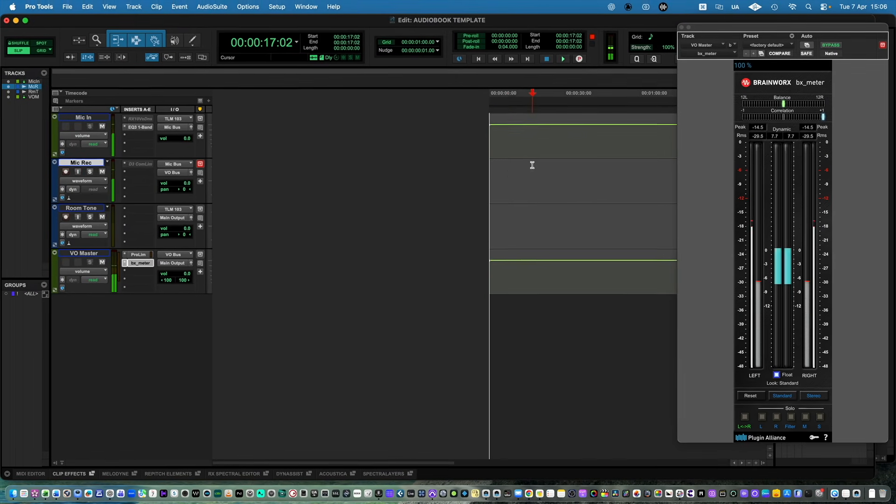
click(442, 160)
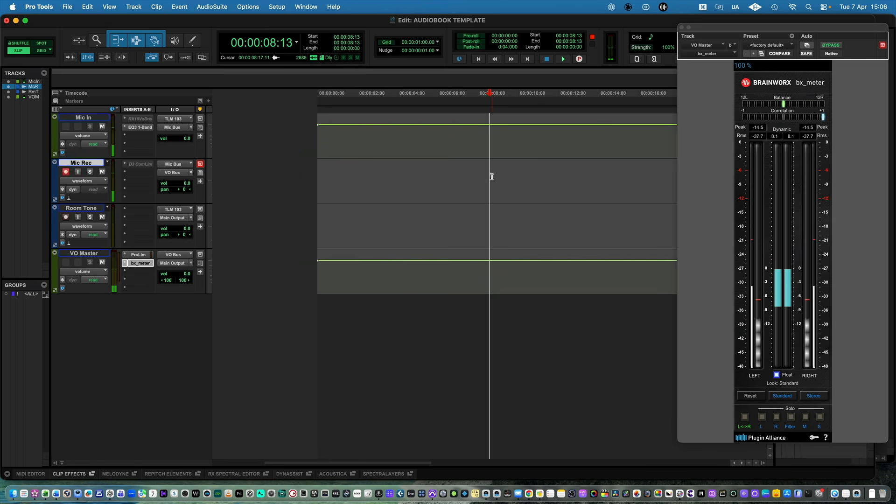
key(super+space)
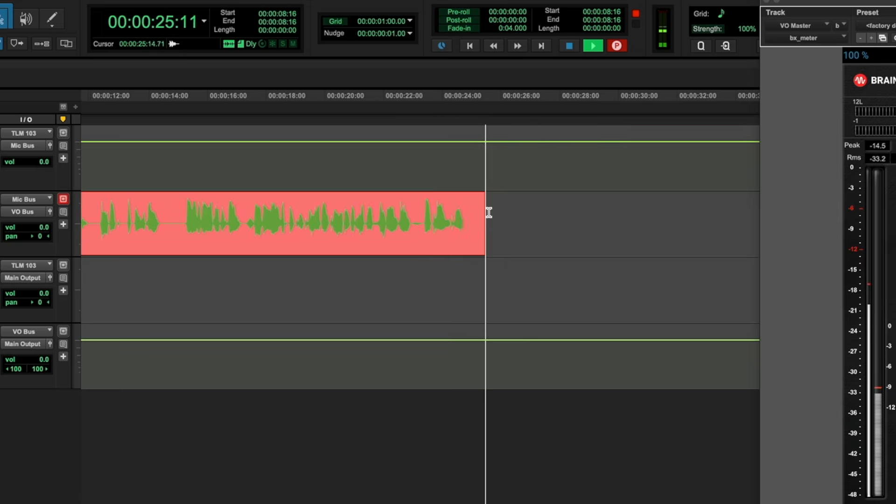
key(space)
key(r)
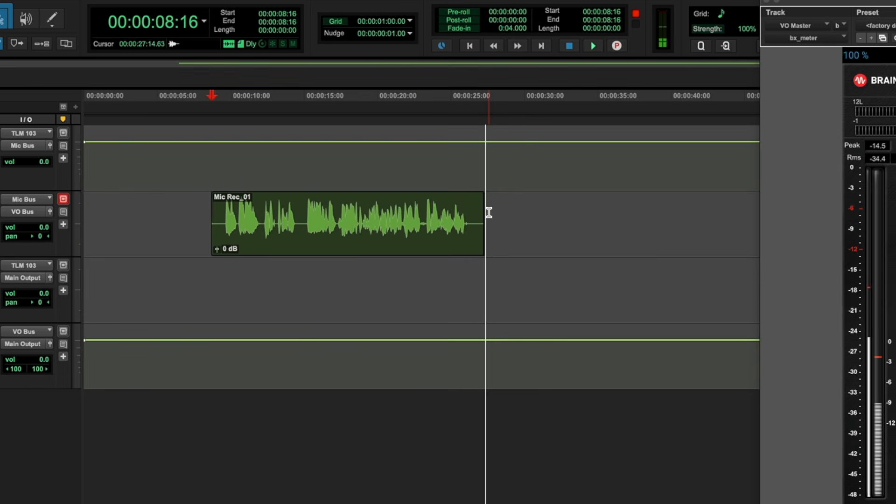
- Trim the silence before the first word from the start of the recorded Mic Rec clip
click(284, 203)
key(t)
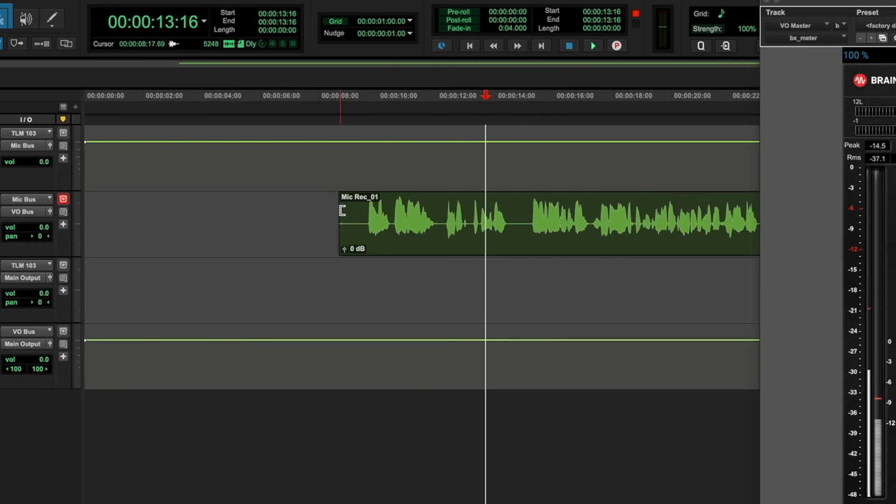
drag(342, 211, 369, 212)
click(485, 216)
key(t)
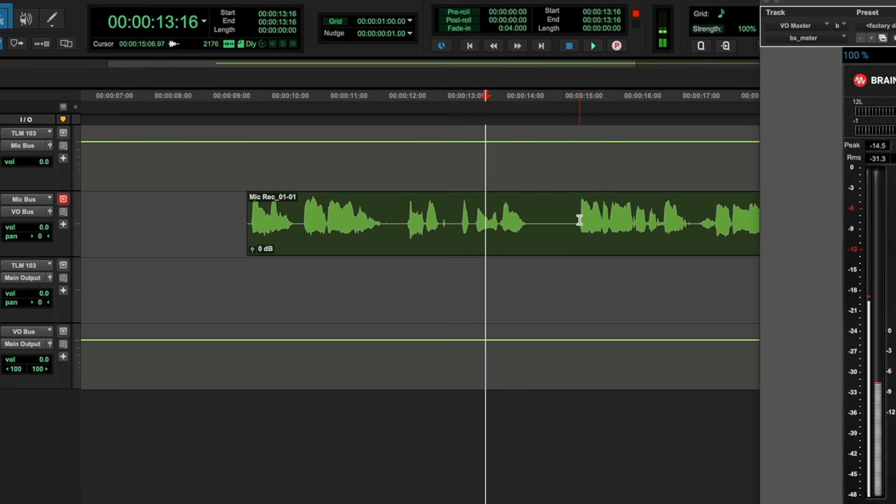
- Delete the pause after 00:00:14:11 and the breath from 00:00:17:05 to 00:00:17:14 on the Mic Rec track
drag(580, 220, 531, 216)
key(Delete)
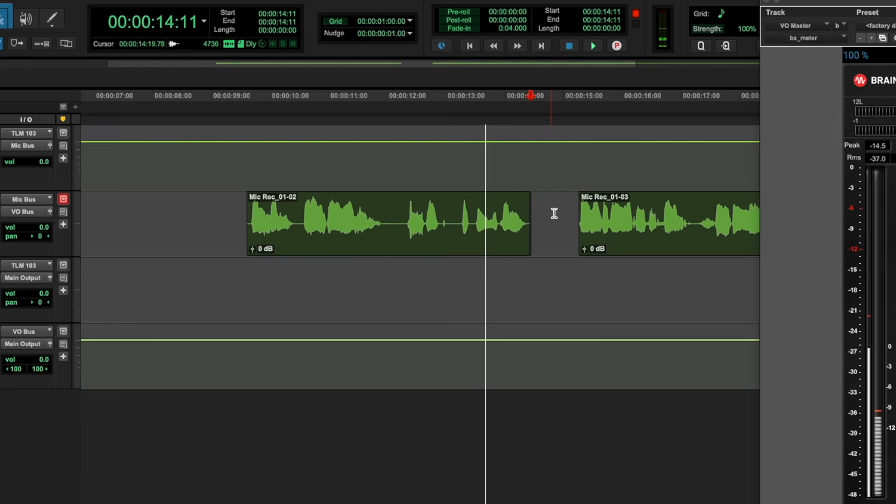
scroll(555, 214, right, 5)
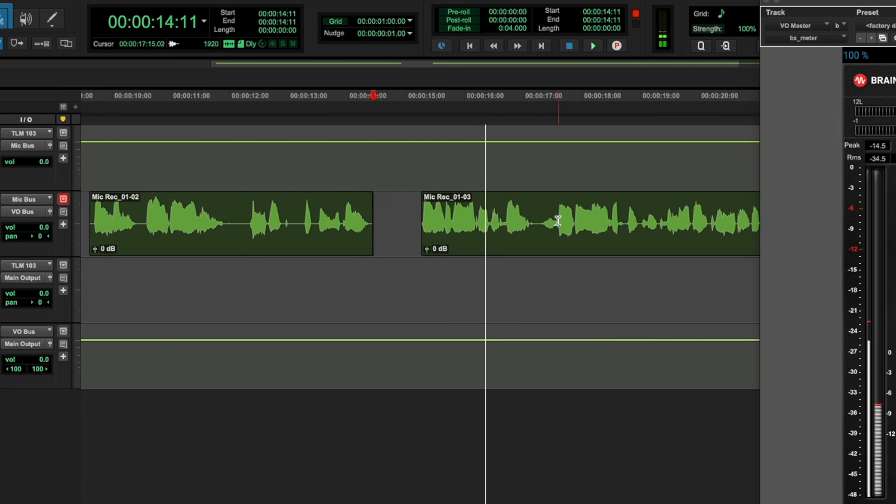
drag(558, 221, 536, 212)
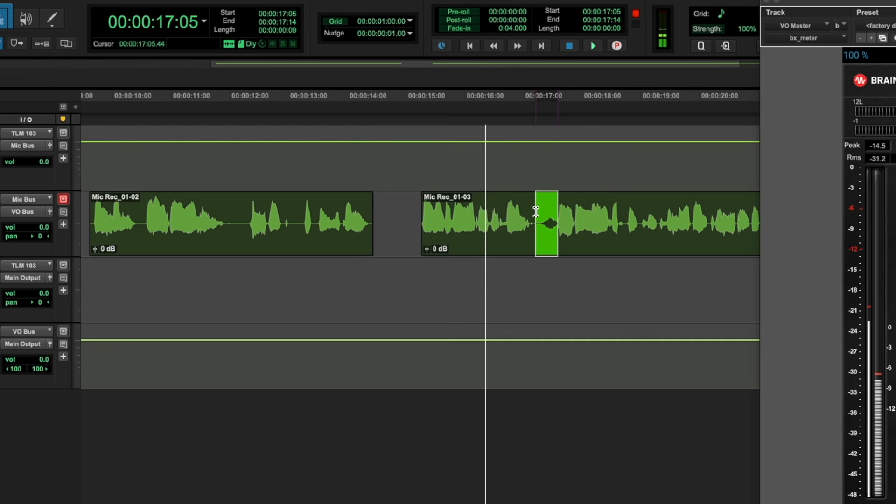
key(Delete)
- Remove the trailing silence from the last Mic Rec clip so that it ends at 00:00:25:24
scroll(673, 218, right, 10)
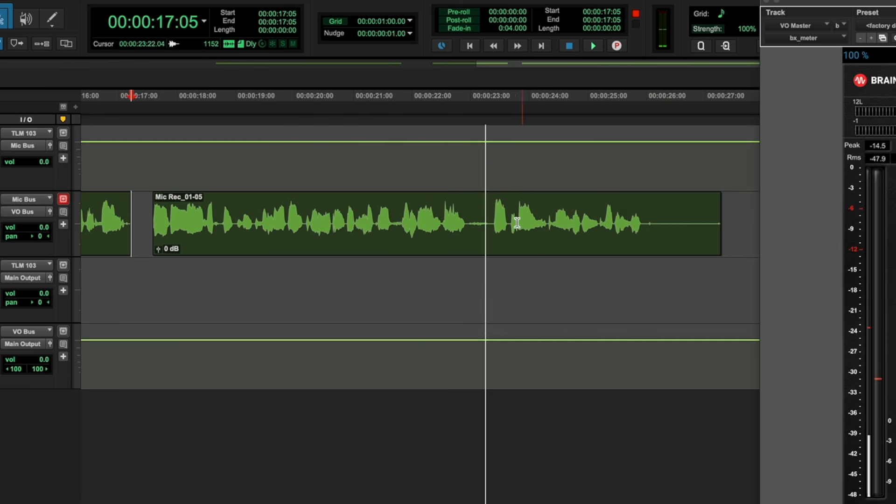
drag(718, 218, 643, 205)
key(r)
key(r)
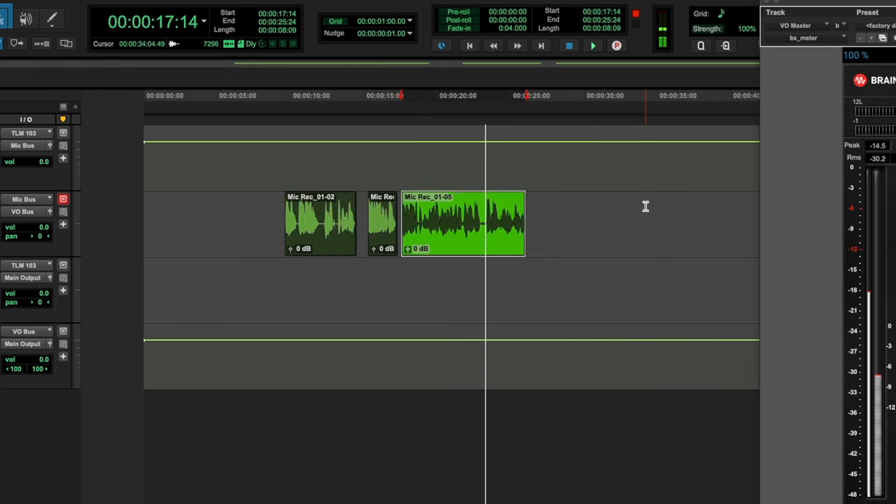
- Delete the pause between the two phrases in the first Mic Rec clip and place the edit cursor beneath the gap at 00:00:12:00
click(321, 229)
click(481, 229)
key(t)
key(t)
drag(496, 222, 516, 226)
key(Delete)
click(507, 278)
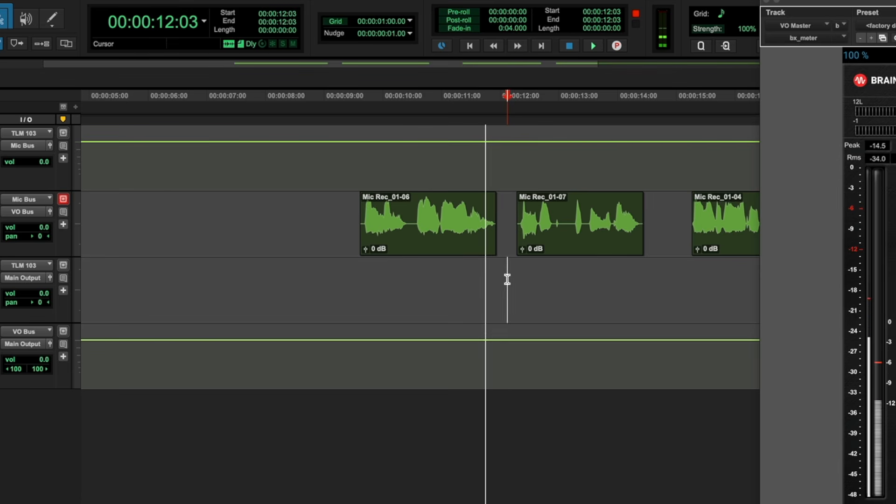
click(501, 278)
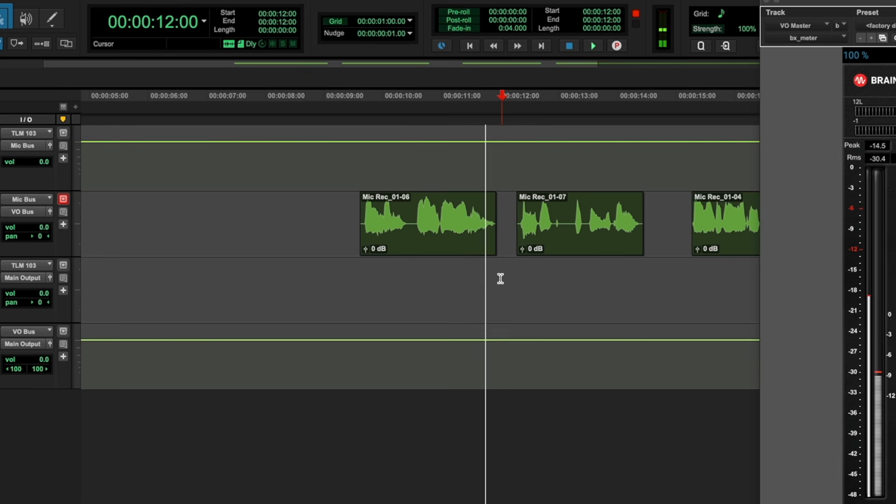
key(r)
key(r)
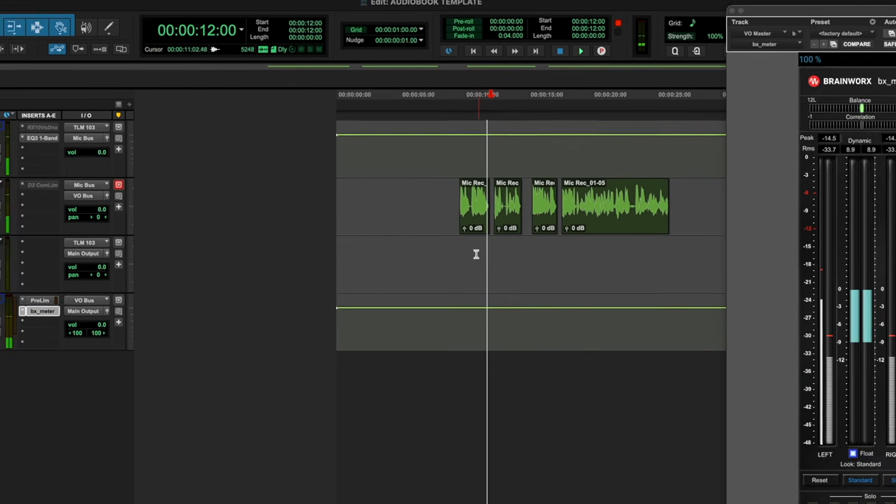
- Import Room Tone Really Long.wav into the clip list, copying it to the session's Audio Files folder
click(477, 254)
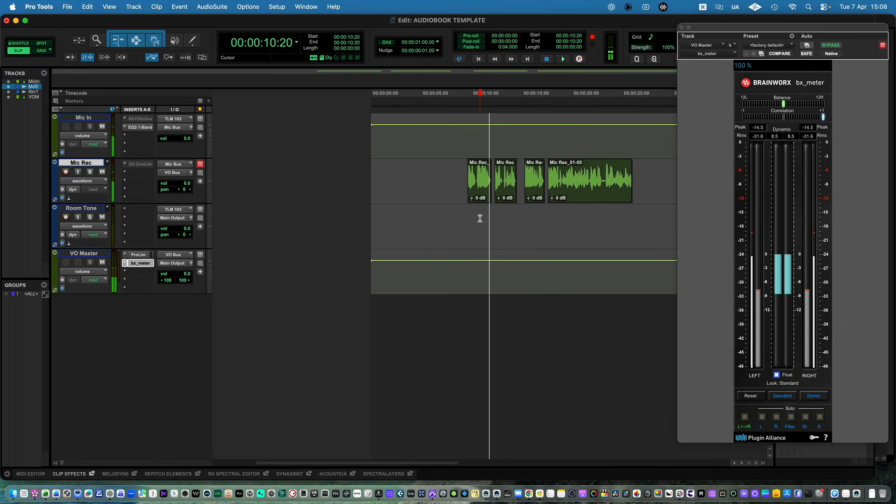
click(67, 6)
mouse_move(154, 184)
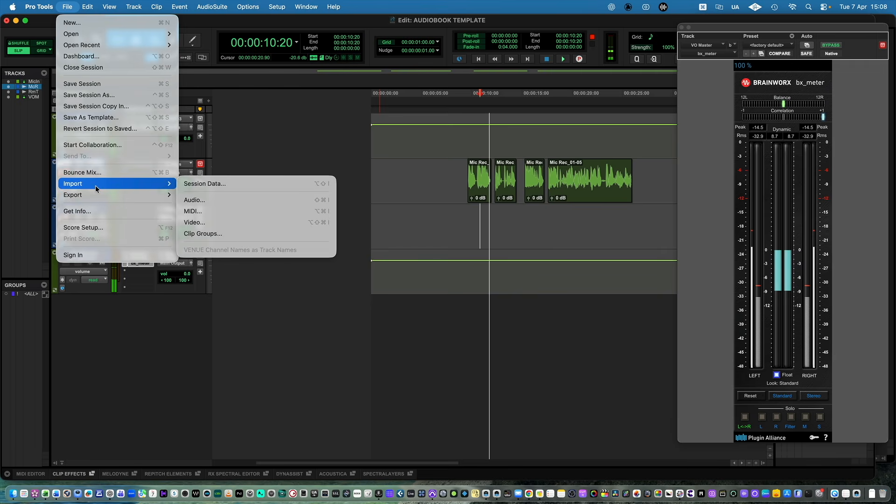
click(208, 201)
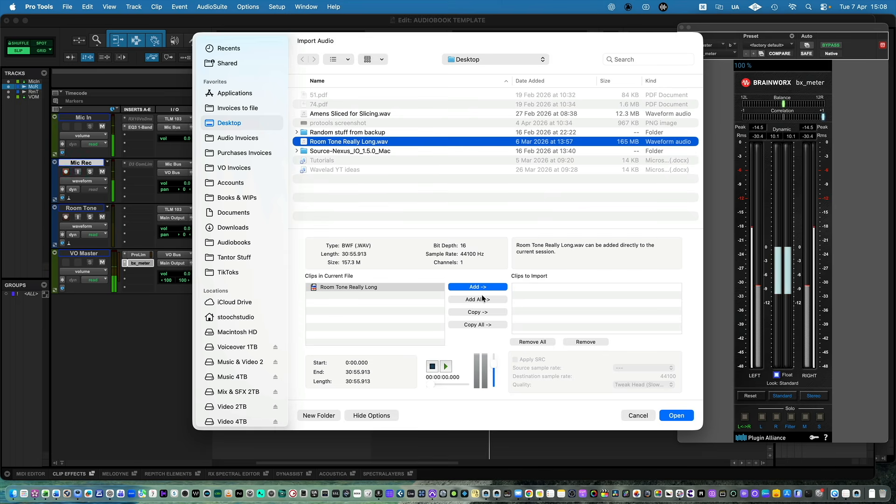
click(484, 312)
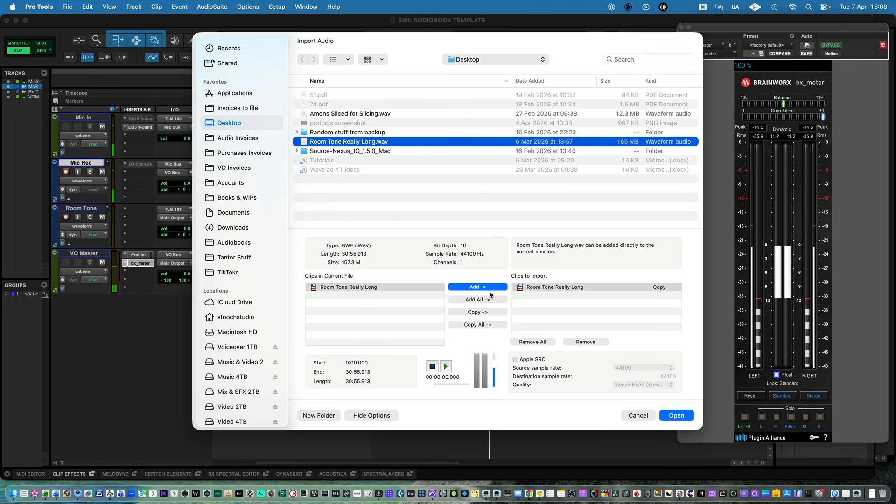
click(680, 415)
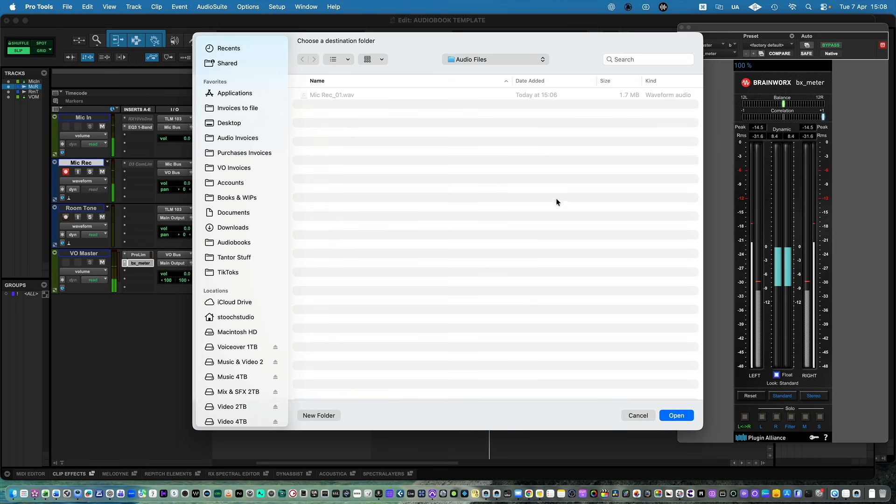
click(682, 418)
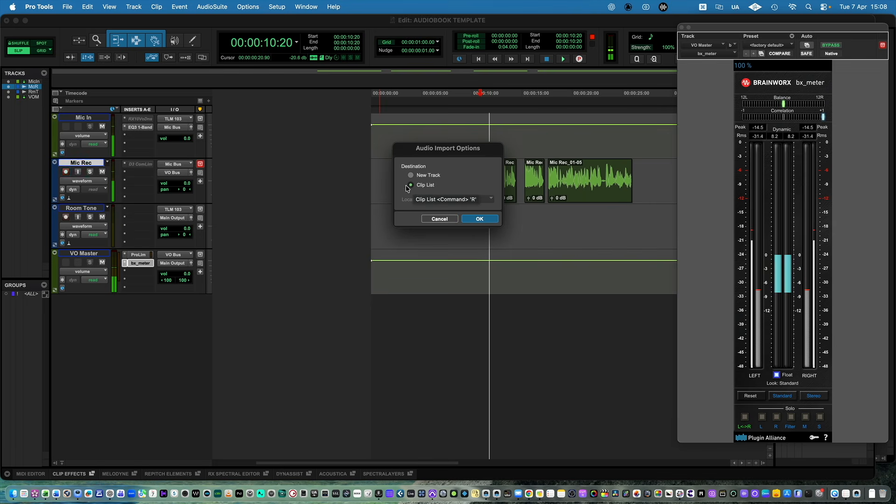
click(480, 220)
- Place the Room Tone Really Long clip on the Room Tone track from 00:00:08:22, moving the meter window aside and back
drag(810, 32, 692, 35)
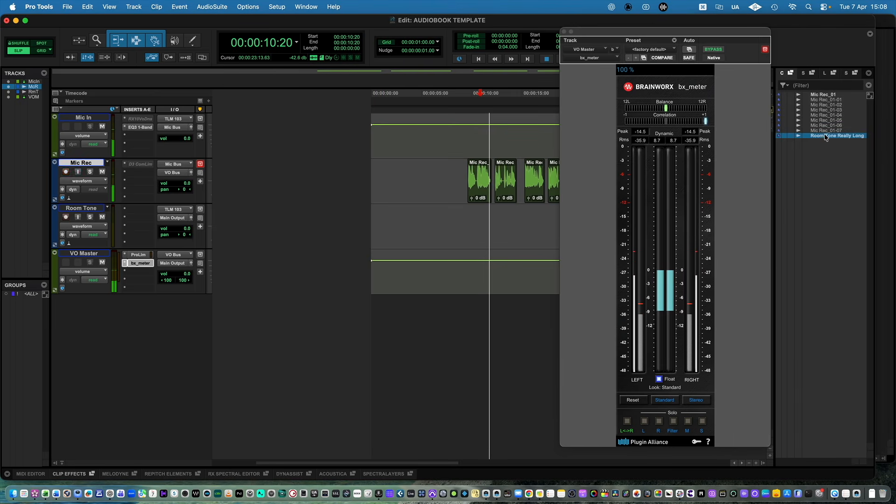
drag(835, 135, 464, 224)
key(t)
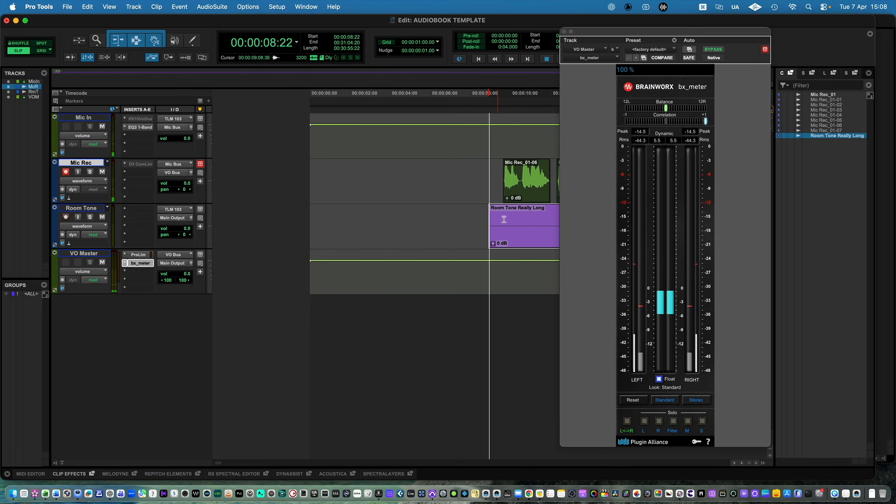
drag(590, 29, 718, 30)
- Trim the Room Tone clip just past the narration at 00:00:26:16, discard the remainder, and set its clip gain to +0.1 dB
click(531, 213)
key(r)
key(r)
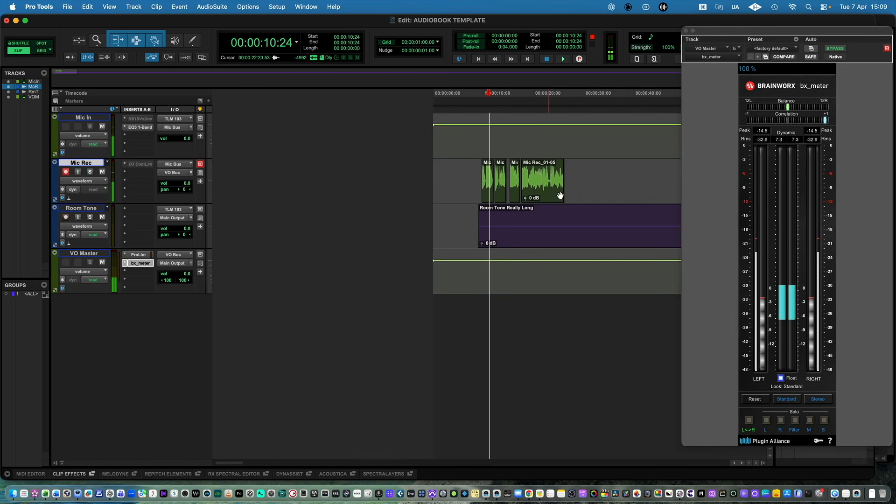
drag(578, 211, 567, 212)
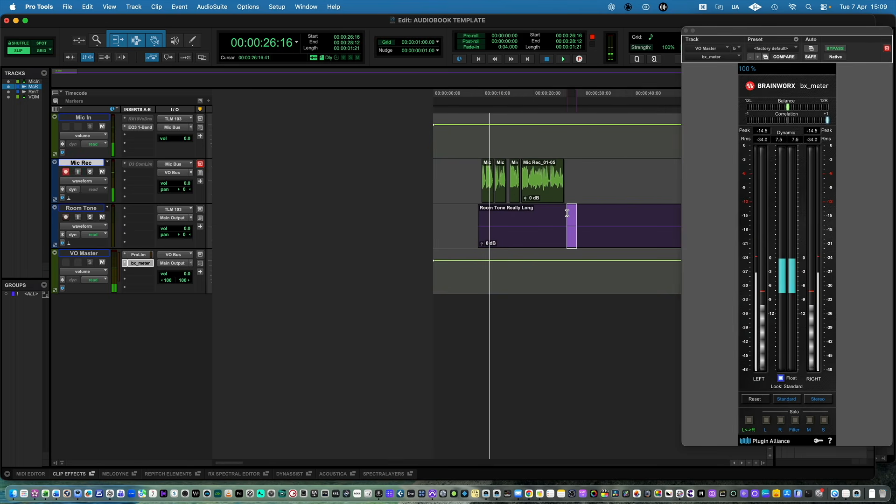
key(Delete)
click(611, 238)
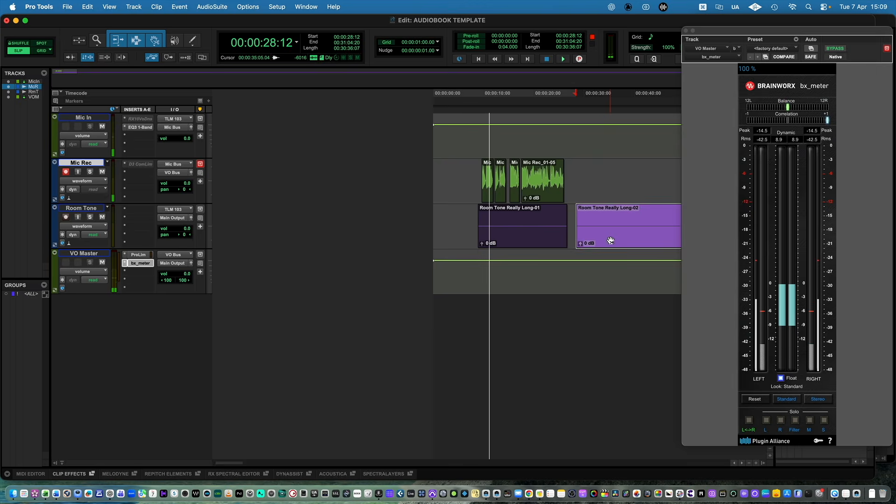
key(Delete)
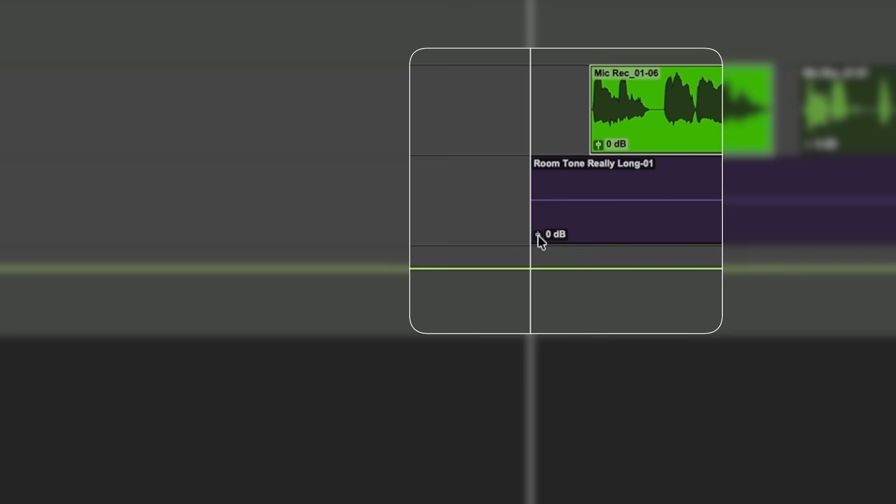
drag(538, 234, 537, 234)
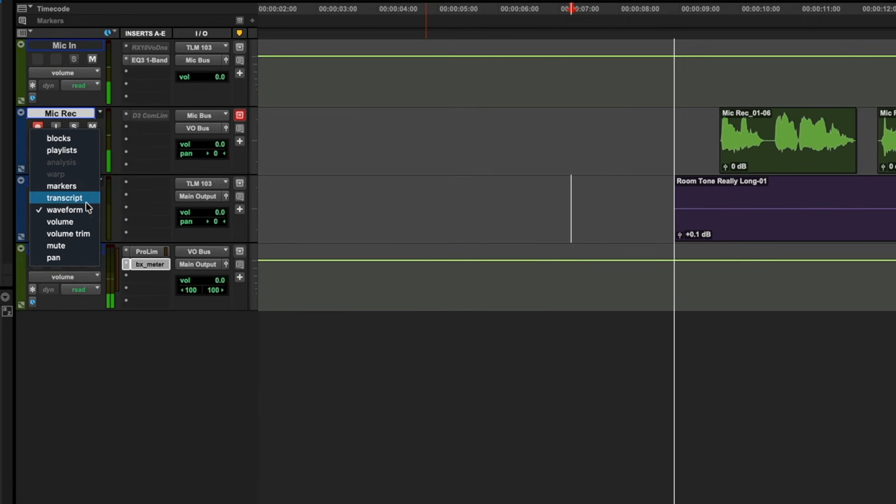
- Try lowering the Room Tone track's volume automation to -7.5 dB across the clip, undo it, and restore the waveform view
click(82, 223)
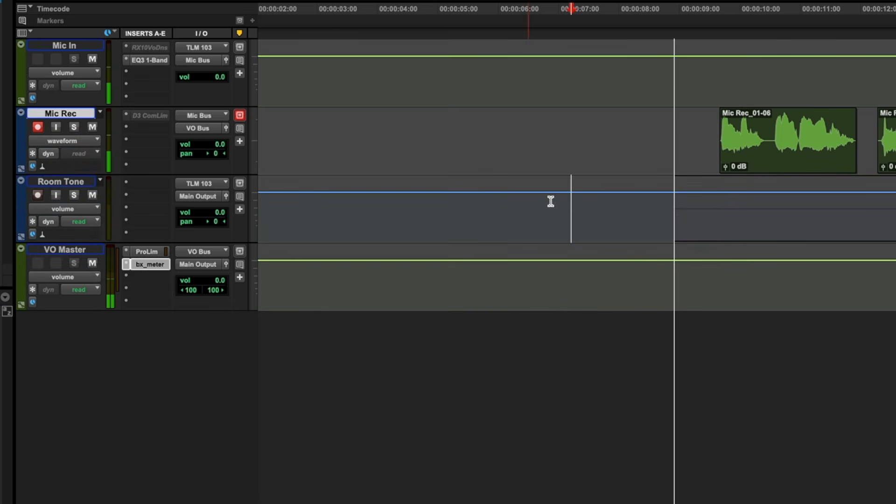
click(659, 206)
key(r)
key(r)
key(r)
key(r)
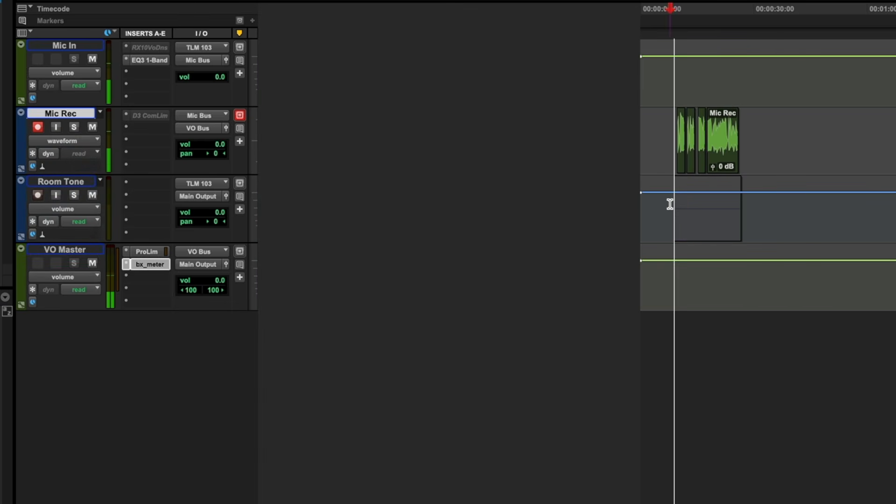
drag(669, 205, 750, 210)
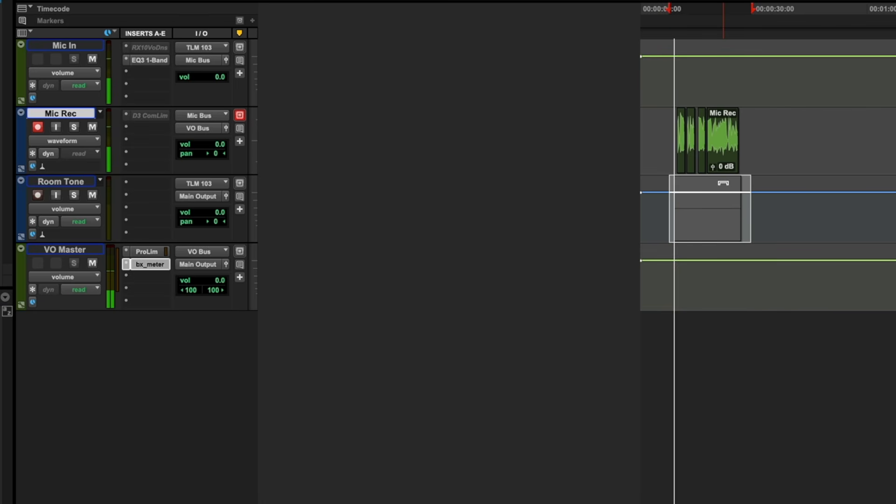
drag(723, 184, 723, 193)
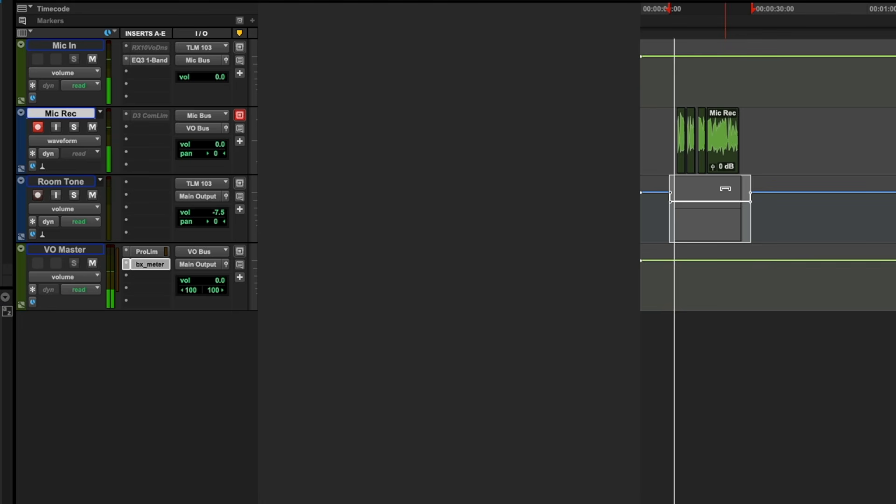
key(ctrl+z)
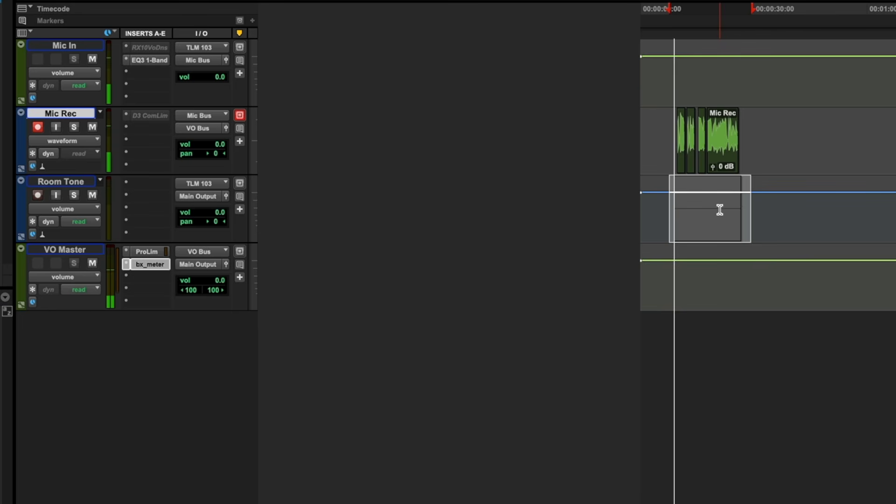
click(721, 206)
key(ctrl+minus)
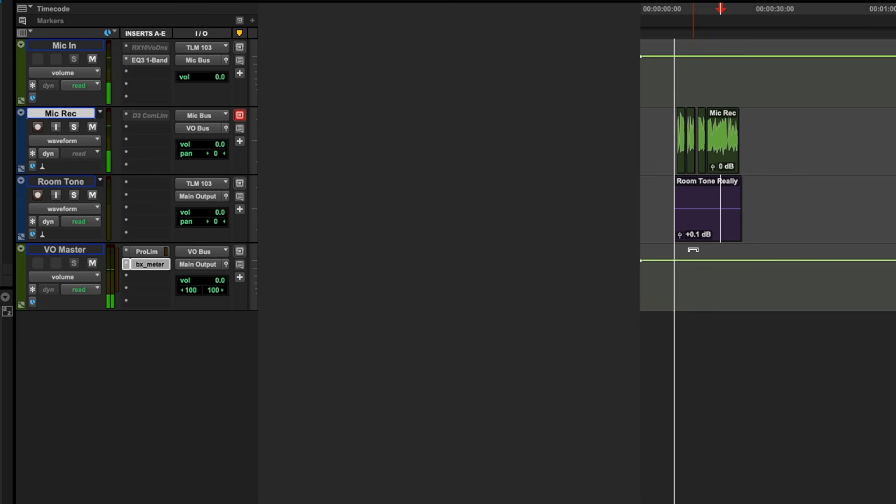
- Place the edit cursor on the Mic Rec track just before the first narration clip at 00:00:09:06
click(687, 189)
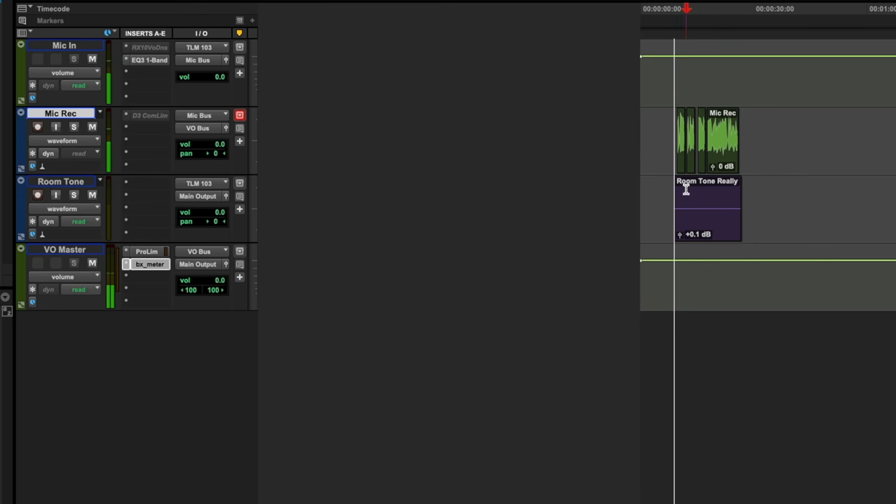
key(t)
key(t)
click(684, 199)
key(t)
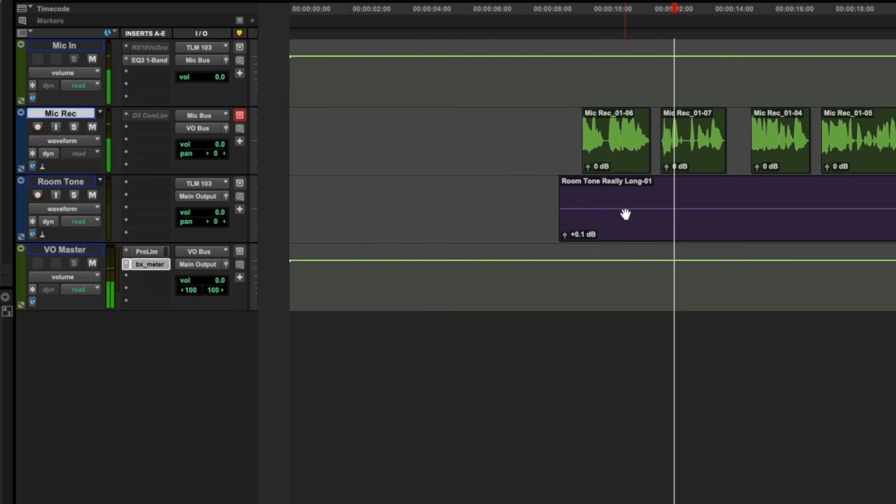
click(562, 130)
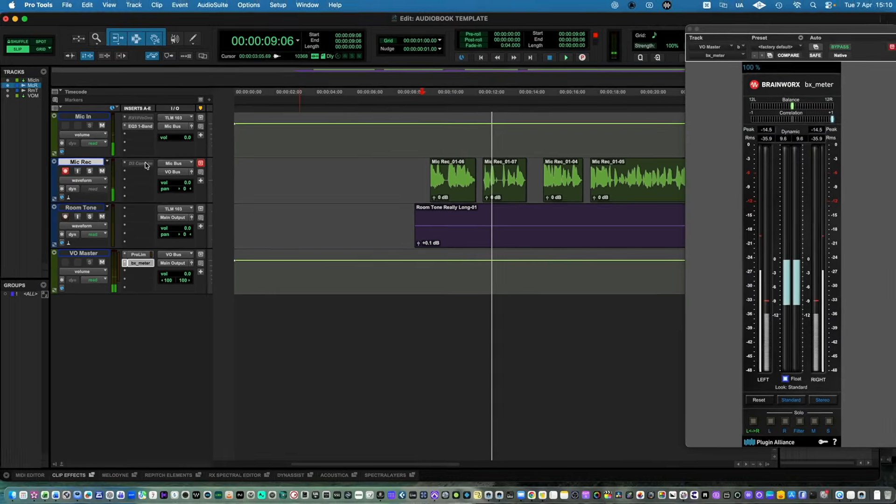
- Open the Mic Rec Dyn3 Compressor/Limiter, untarget its window so it stays open, and show the VO Master bx_meter beside it
click(159, 125)
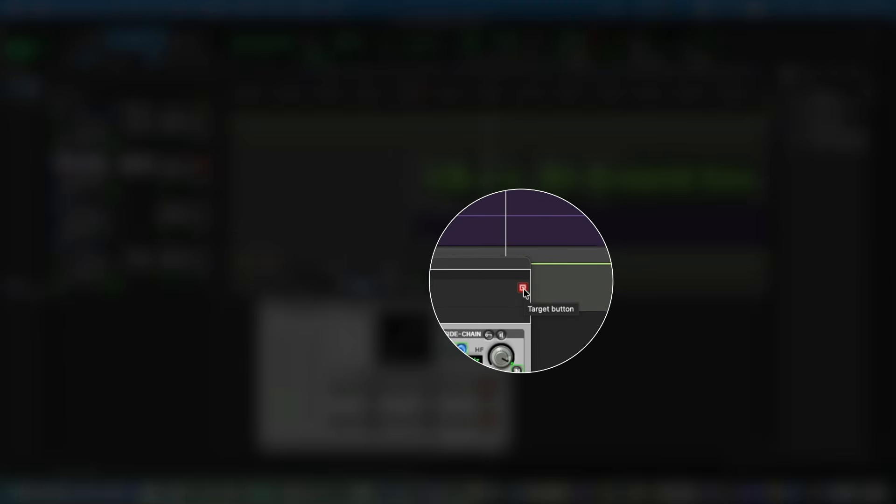
click(523, 288)
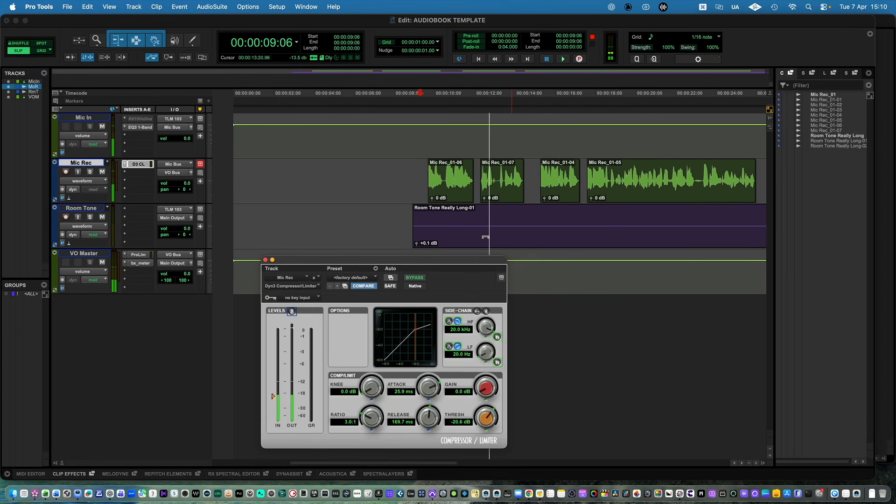
click(141, 263)
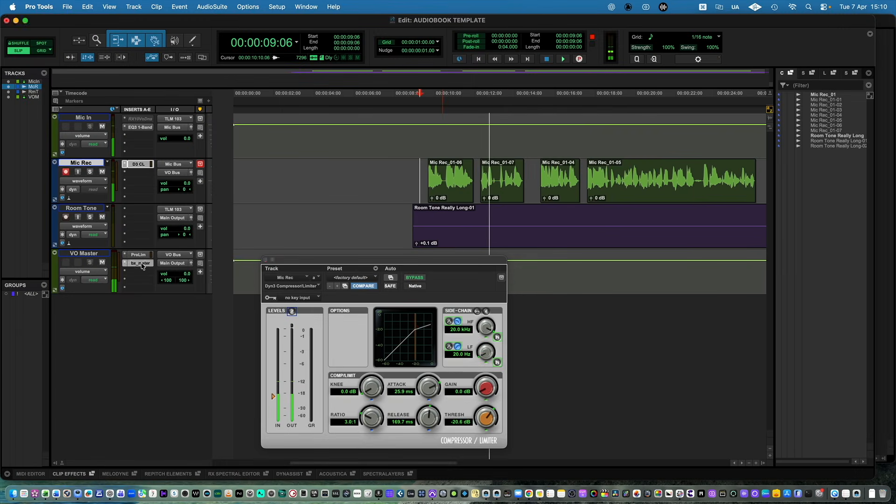
drag(320, 71, 744, 39)
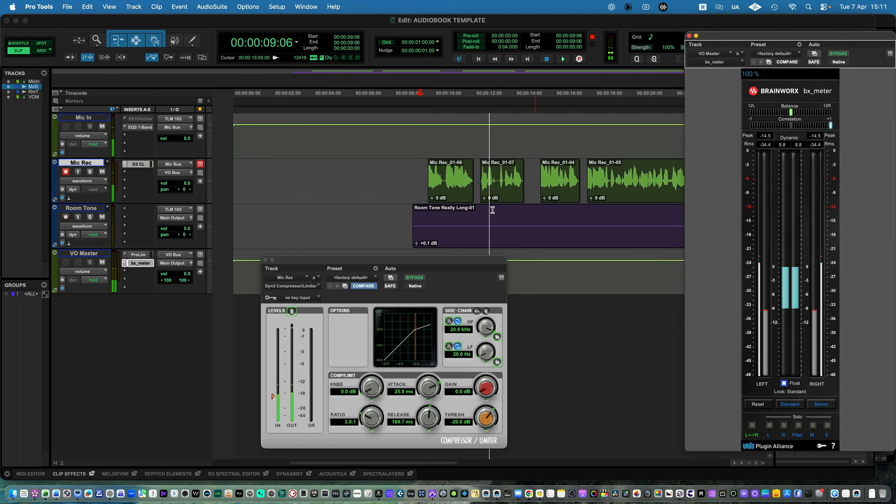
- Raise the Mic Rec volume automation to +3.4 dB from 00:00:09:00 to 00:00:26:23, disarm the track, and restore its waveform view
key(r)
click(489, 172)
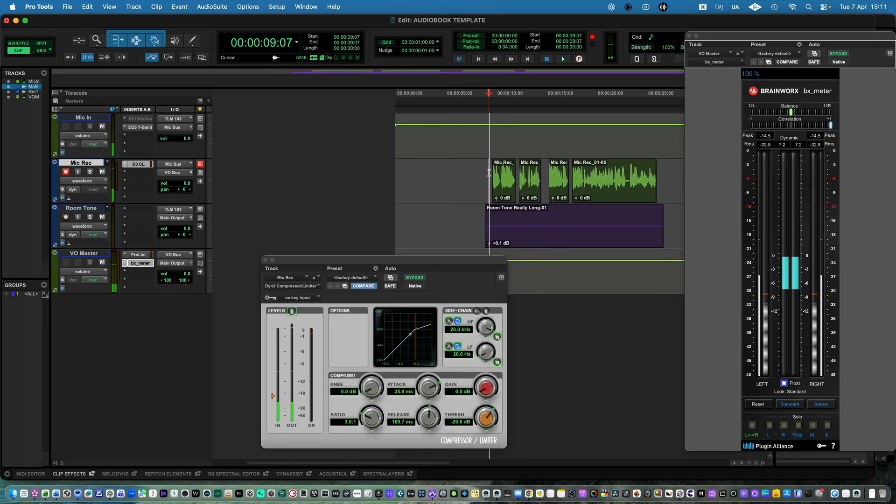
key(ctrl+minus)
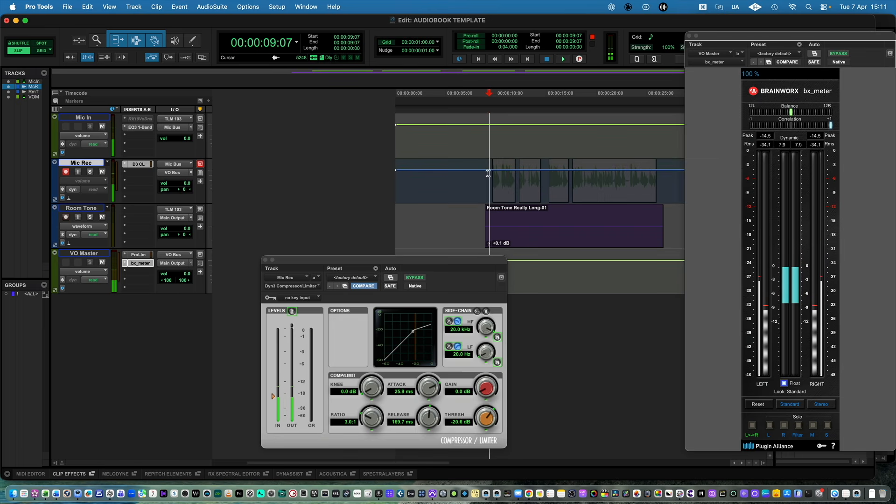
drag(487, 175, 630, 163)
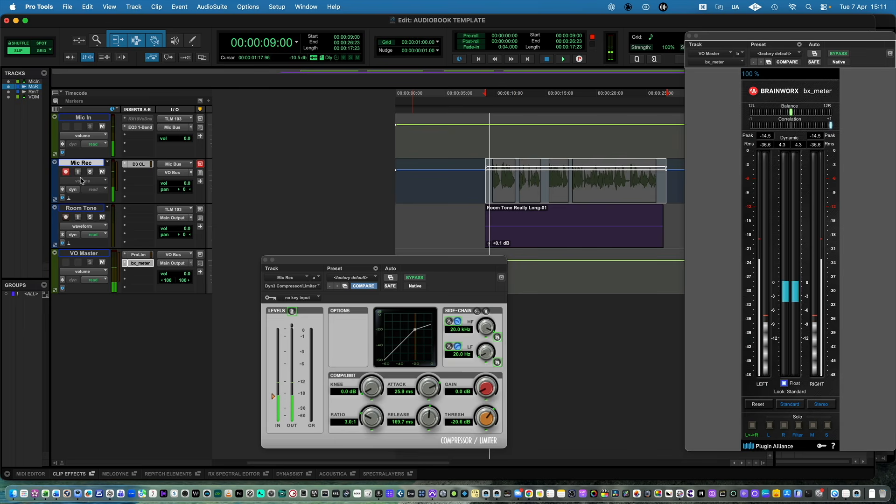
click(66, 173)
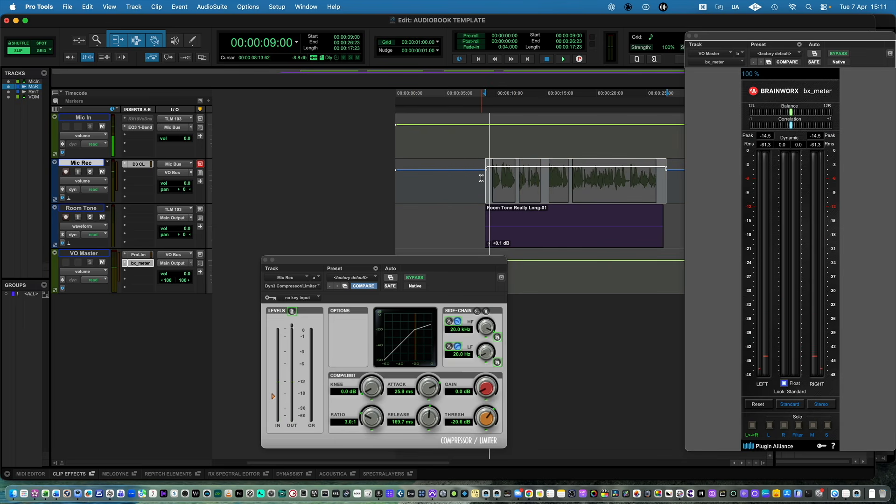
key(ctrl+minus)
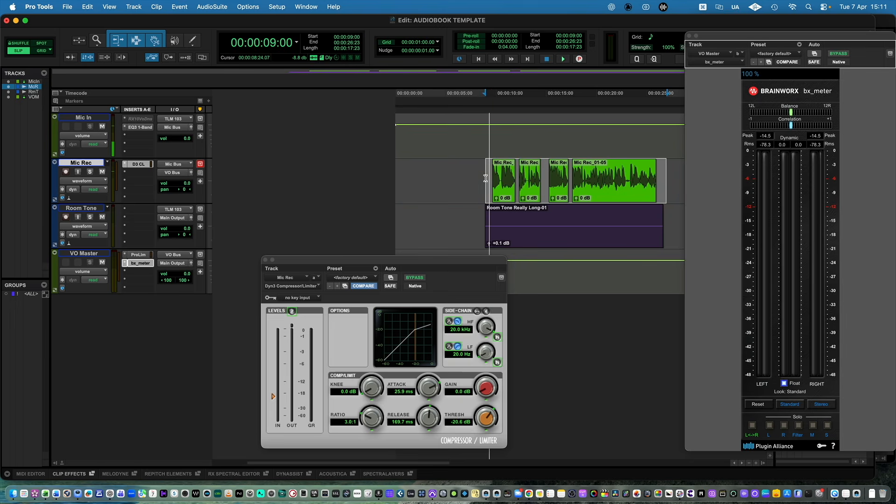
- Play the narration from its first clip and lower the Mic Rec compressor's threshold to -22.4 dB
click(489, 174)
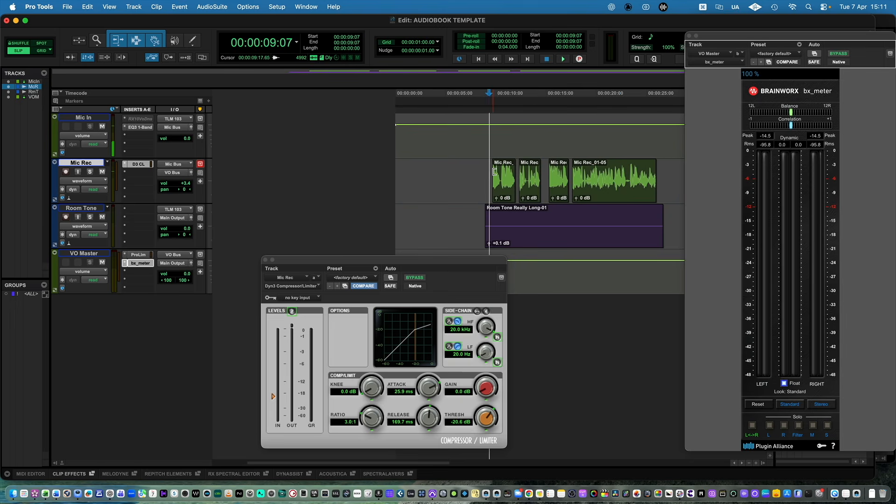
click(492, 173)
key(super+bracketright)
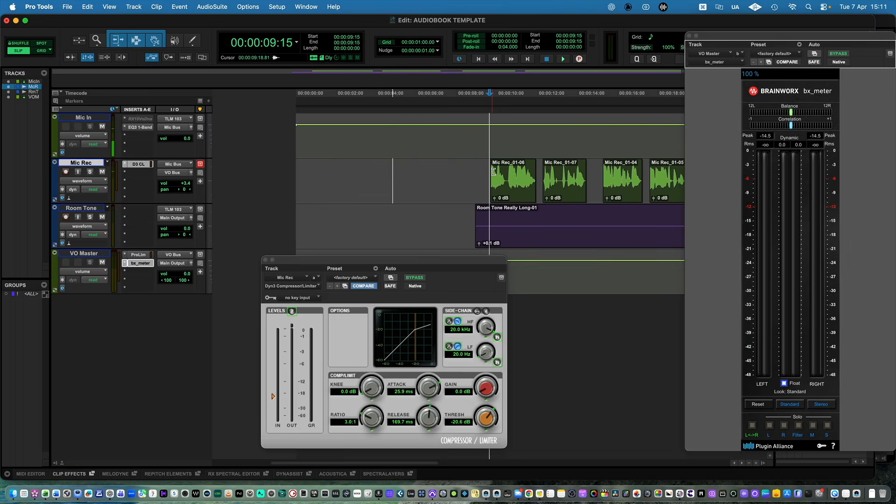
key(space)
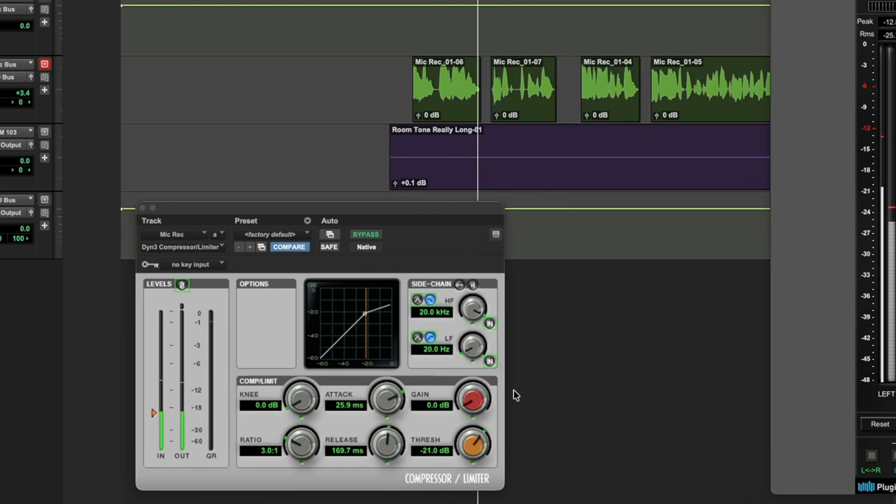
click(472, 436)
drag(472, 437, 474, 441)
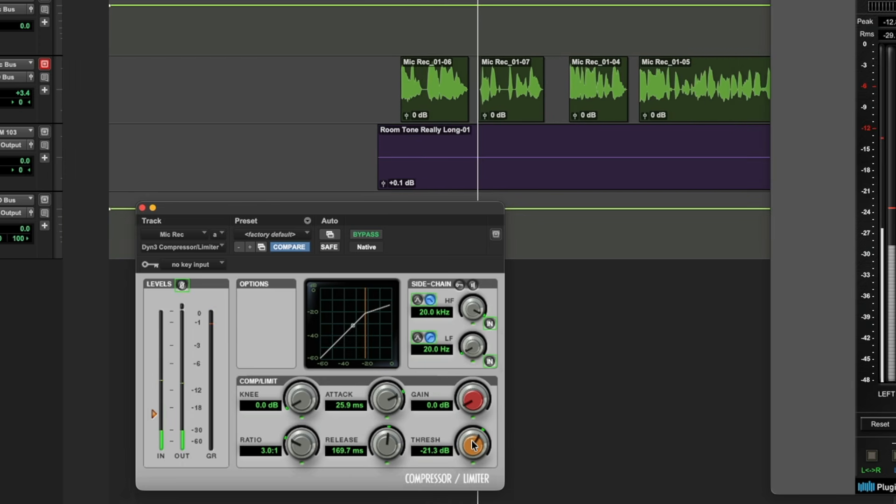
drag(471, 437, 466, 444)
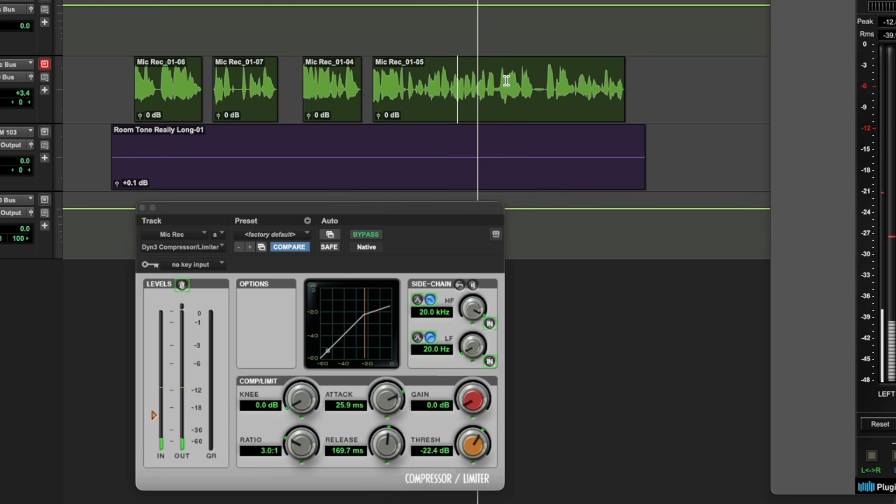
- Replay the narration from just before the first clip to check the compressor and meter levels, and stop playback
click(126, 81)
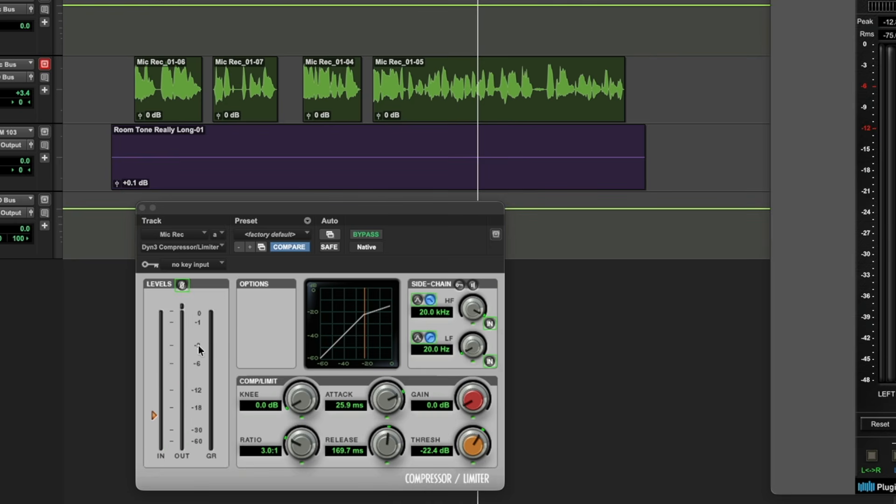
click(514, 86)
key(r)
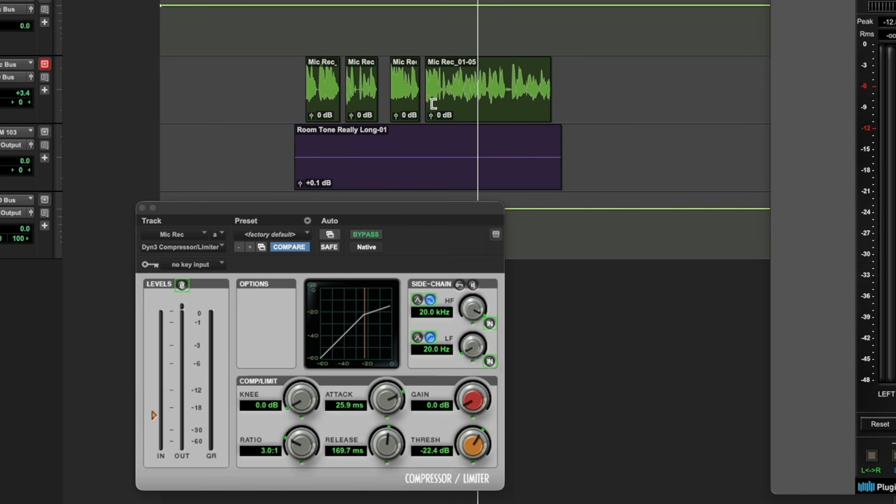
click(302, 74)
key(space)
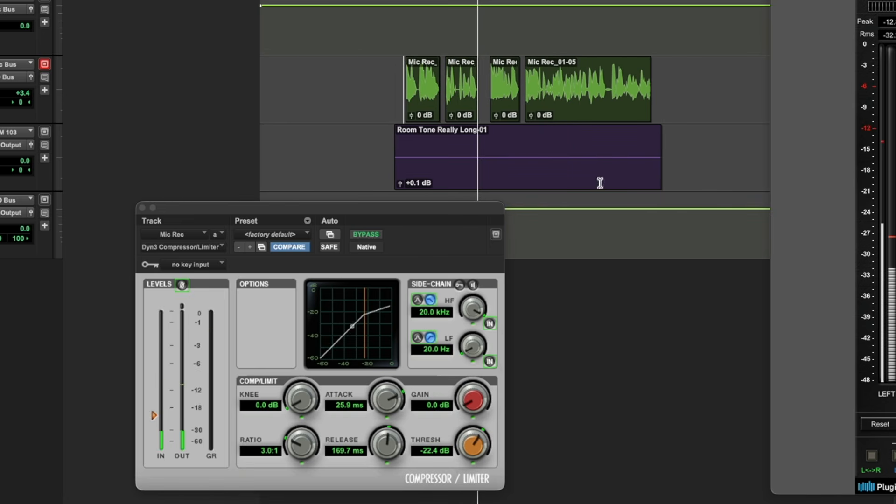
key(space)
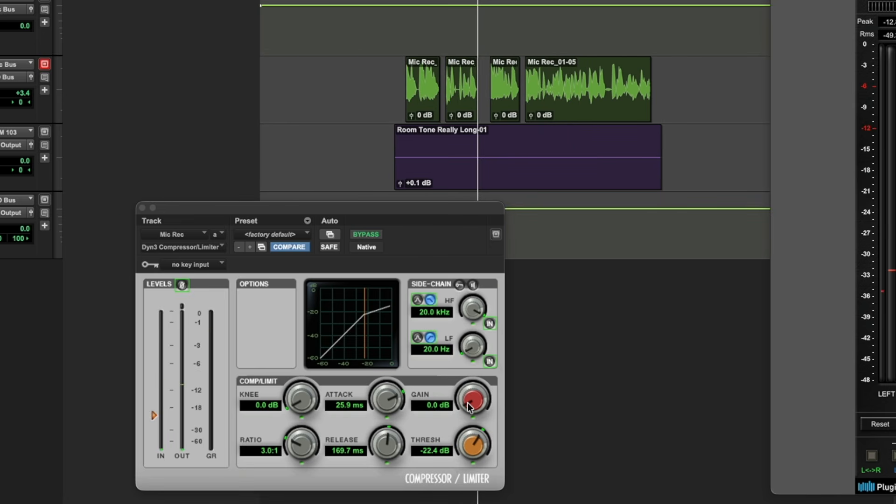
- Set the Mic Rec compressor's make-up gain to 5.0 dB and play the narration from 00:00:09:07
drag(467, 403, 460, 372)
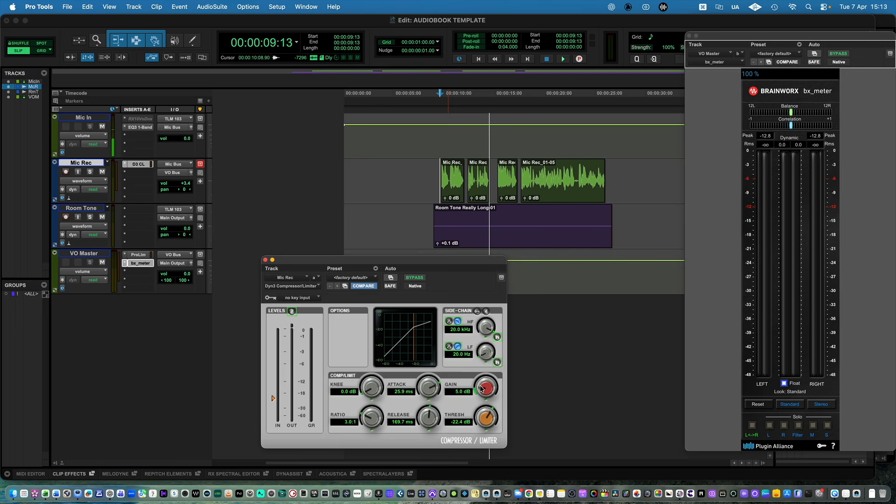
click(438, 172)
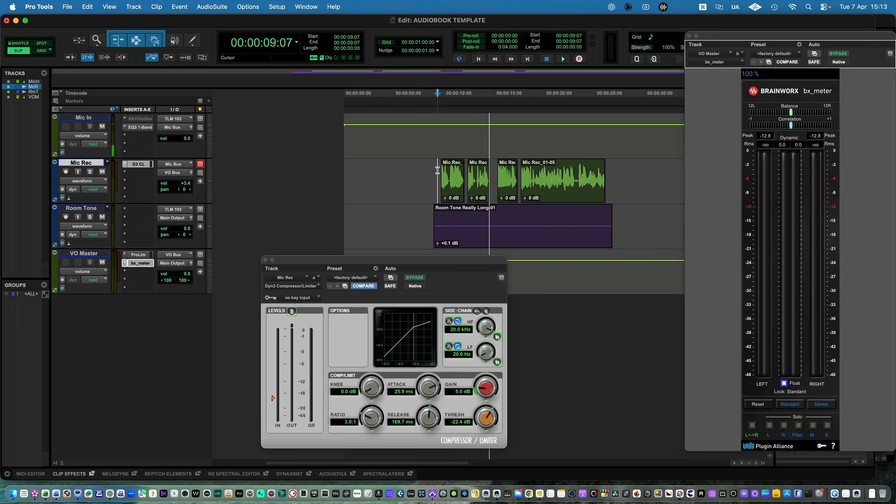
key(space)
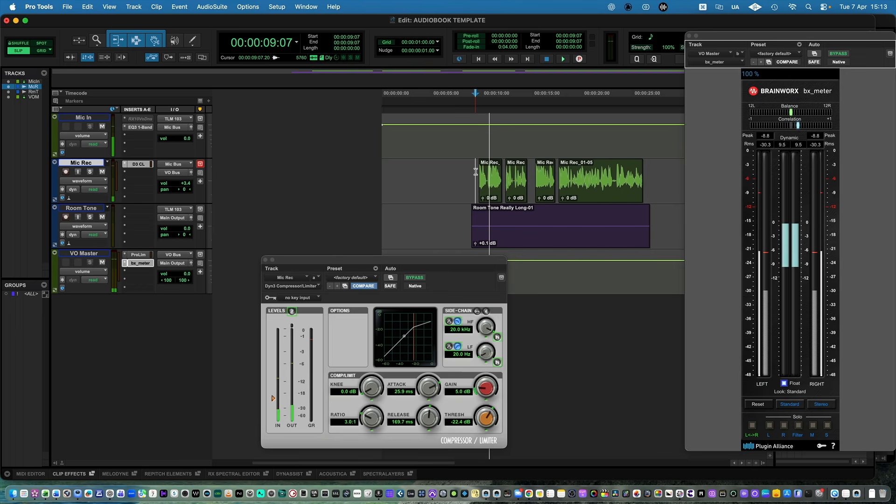
- Play the narration from 00:00:09:10 to check the compressor and meter levels, and stop playback
click(476, 172)
key(space)
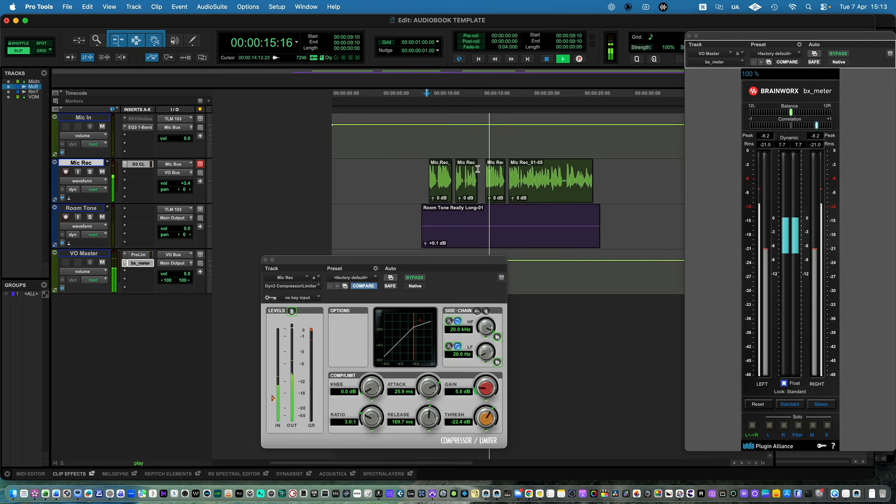
key(space)
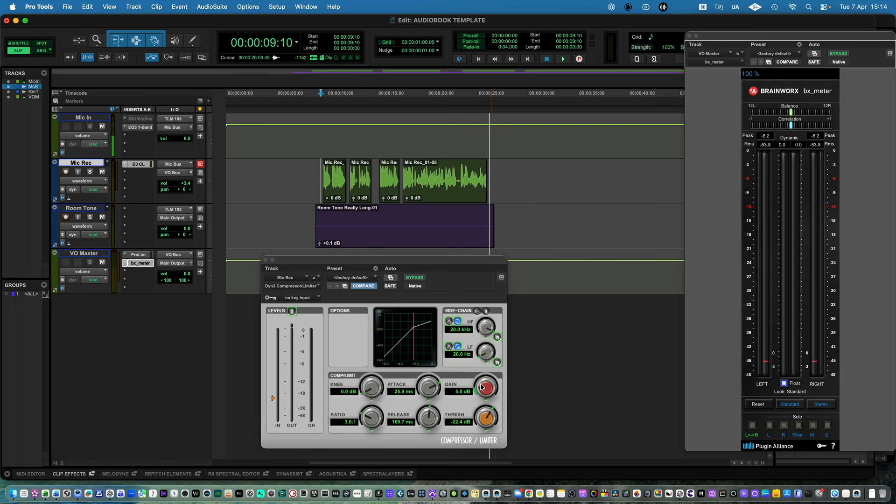
- Set the Mic Rec compressor's make-up gain to 5.5 dB and check the levels by playing the narration from 00:00:09:13
drag(482, 387, 482, 386)
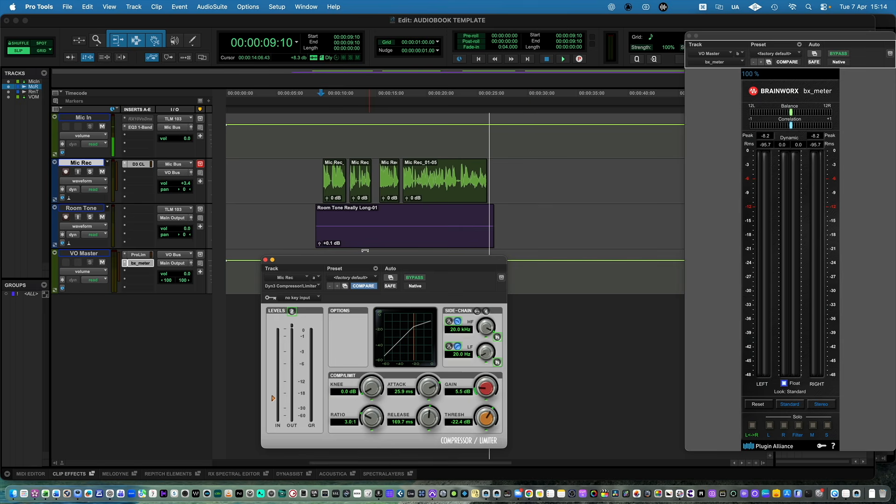
click(322, 171)
key(space)
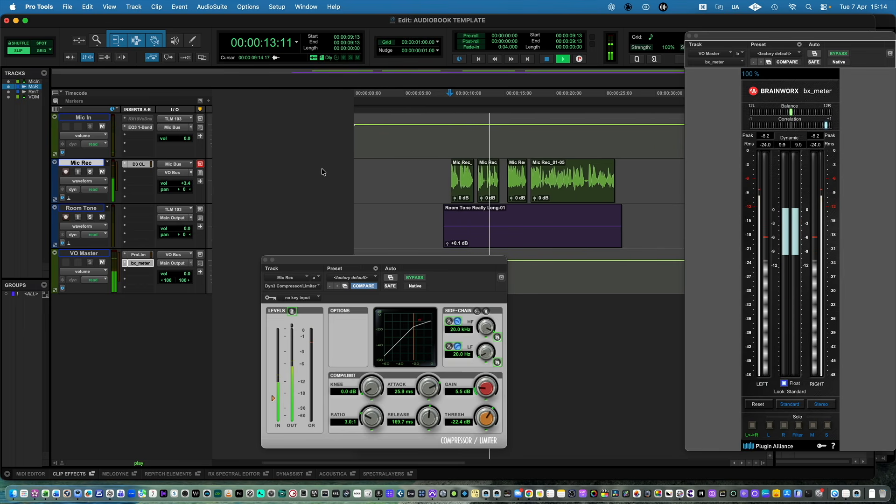
key(space)
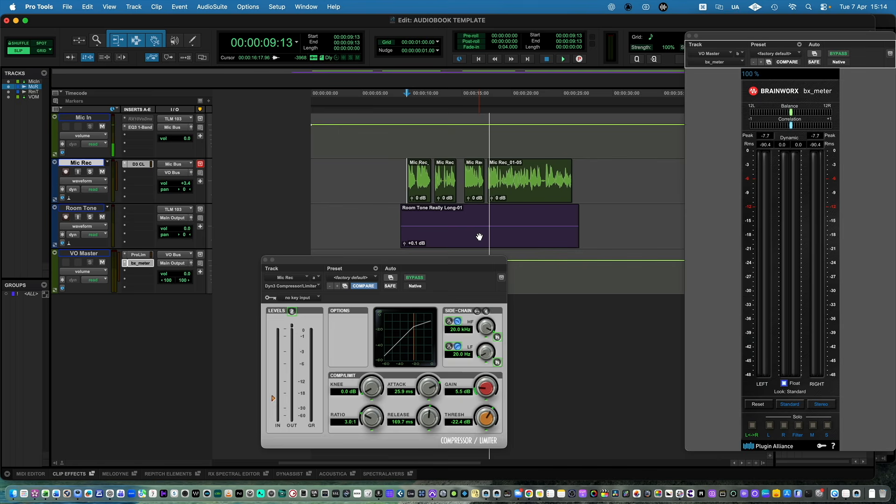
- Examine the start of the room tone clip against the first narration clip at a closer zoom
click(479, 237)
key(t)
key(t)
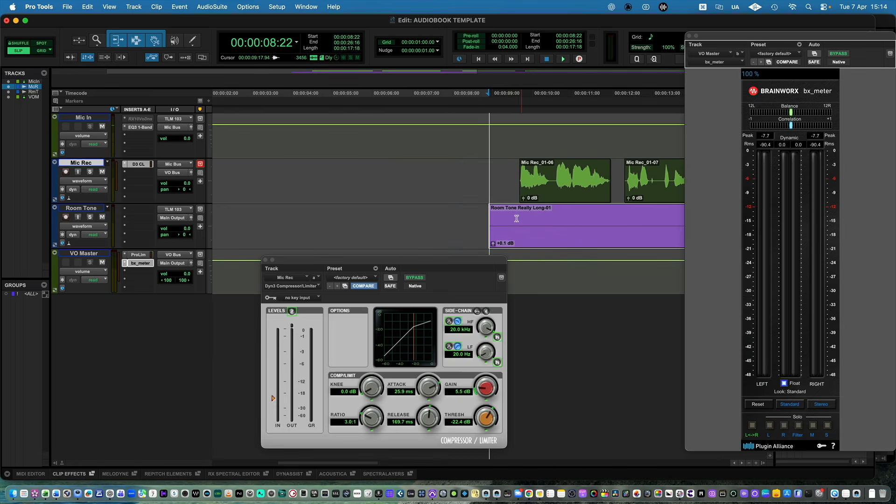
click(505, 172)
click(533, 239)
click(555, 197)
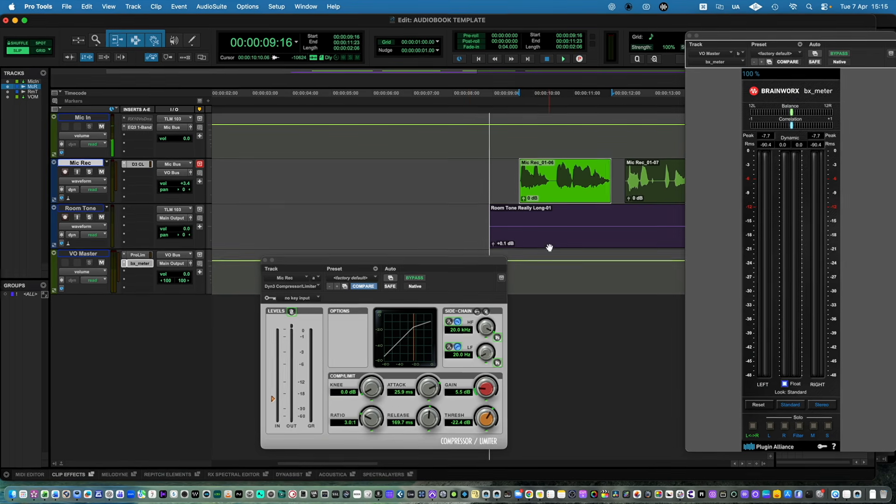
- Nudge the Room Tone clip earlier so that it starts at 00:00:08:16
click(549, 248)
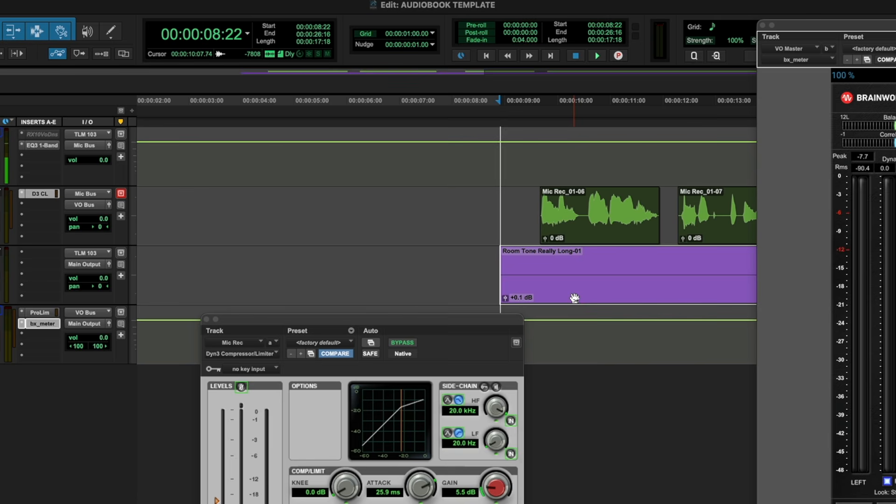
key(less)
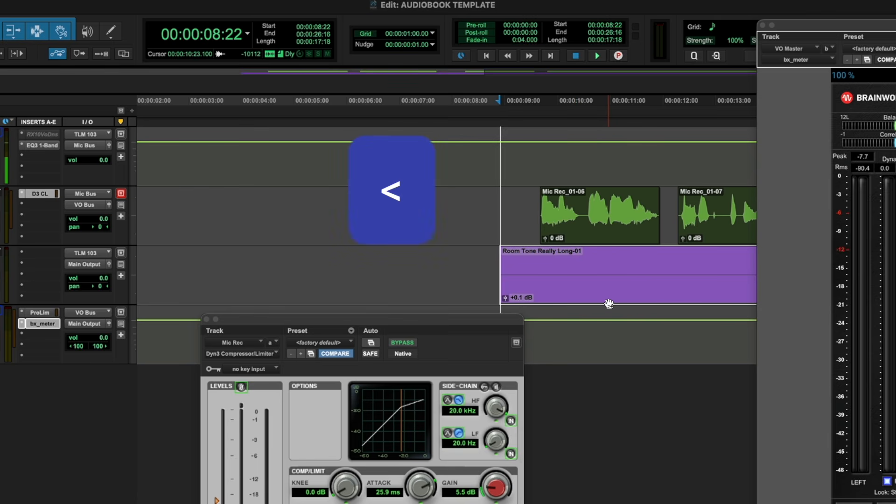
key(less)
key(less)
key(less)
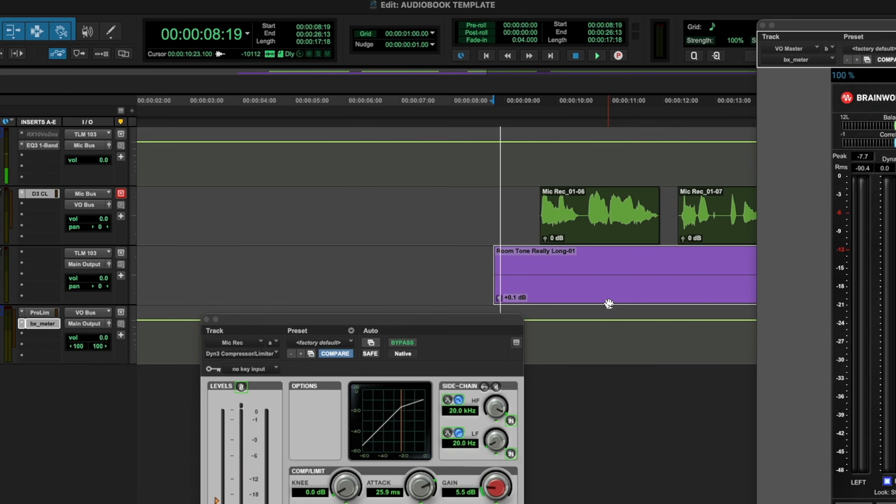
key(less)
key(less)
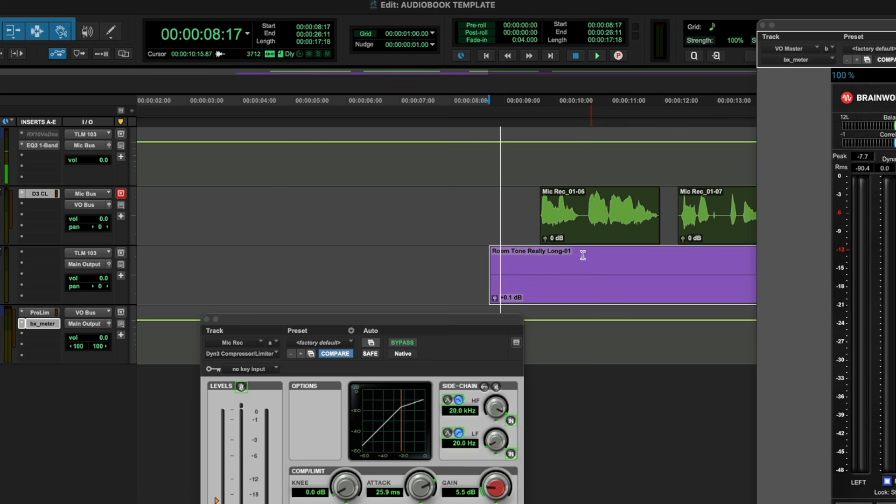
click(587, 221)
click(578, 303)
key(minus)
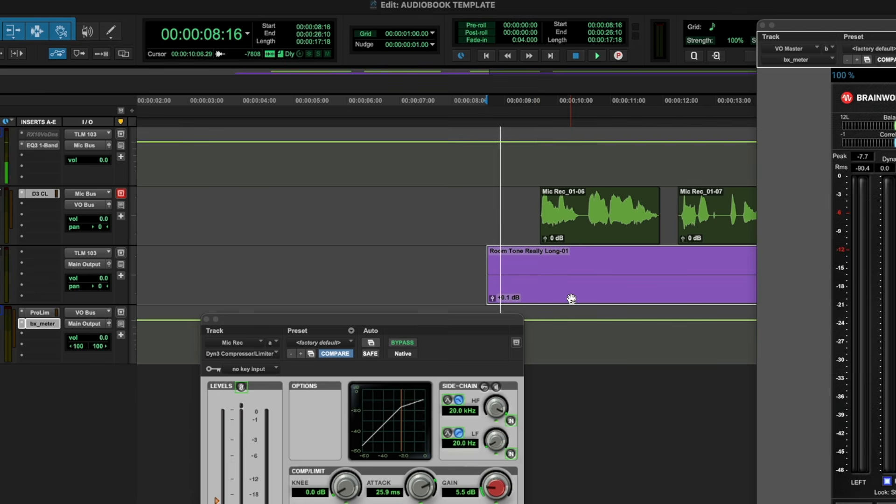
- Trim the end of the last Mic Rec clip back to 00:00:25:23
key(Tab)
click(472, 205)
key(super+bracketright)
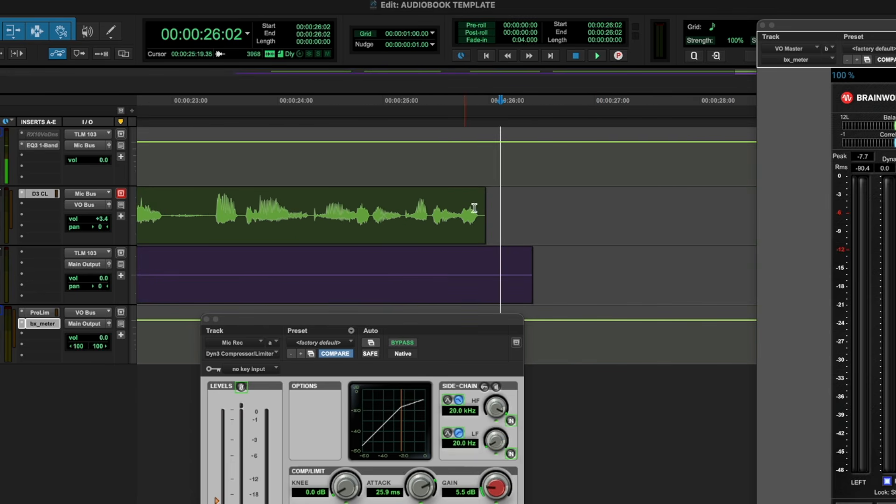
click(481, 205)
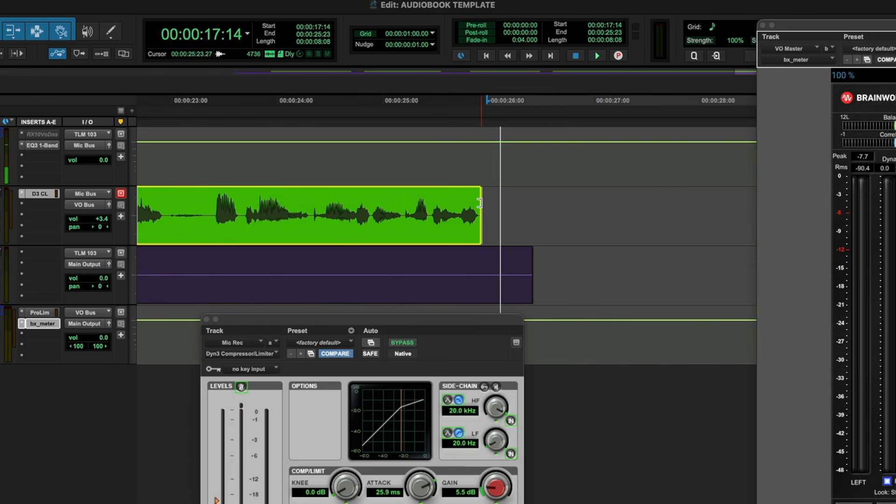
click(500, 206)
click(449, 237)
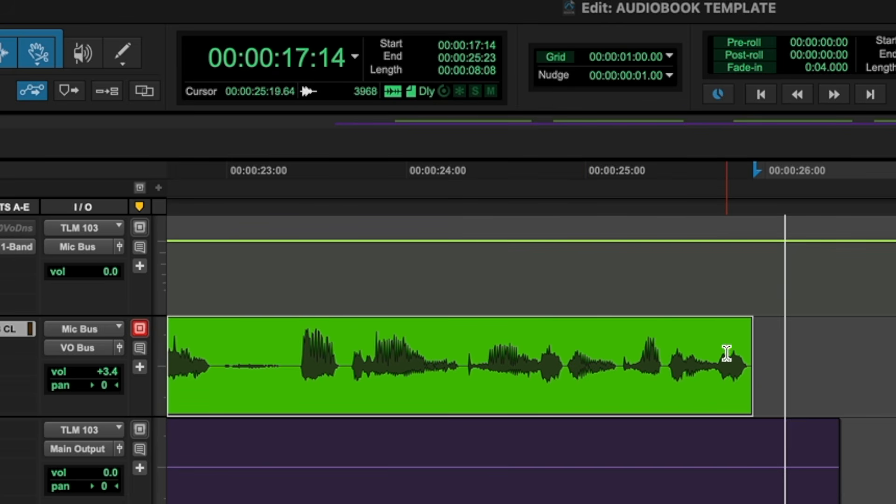
- Extend the end of the Room Tone clip past the last narration clip to 00:00:27:23
click(734, 497)
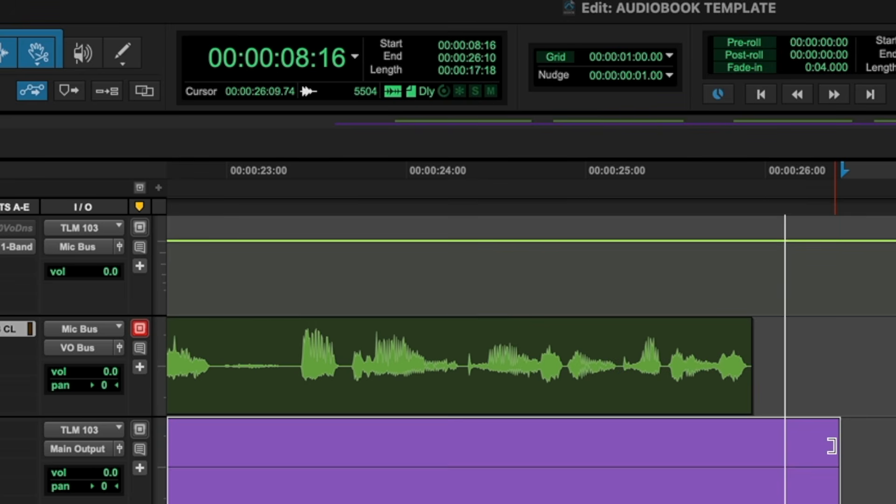
drag(831, 446, 895, 447)
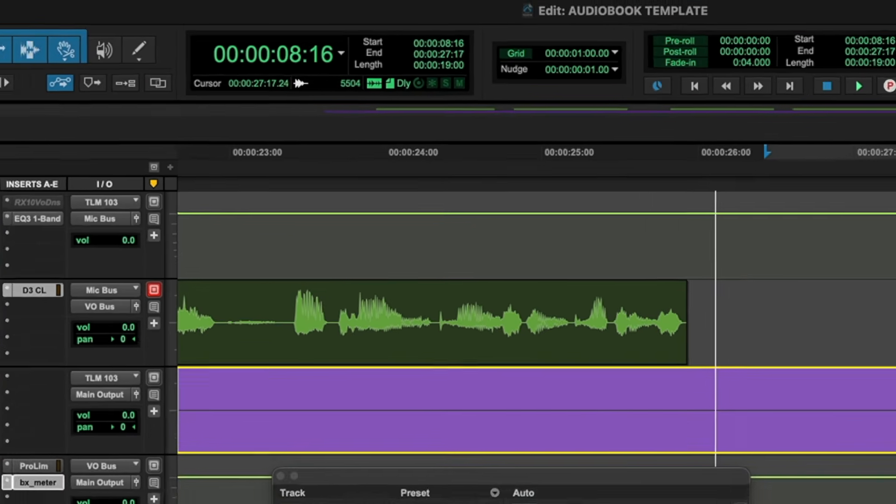
drag(895, 412, 895, 413)
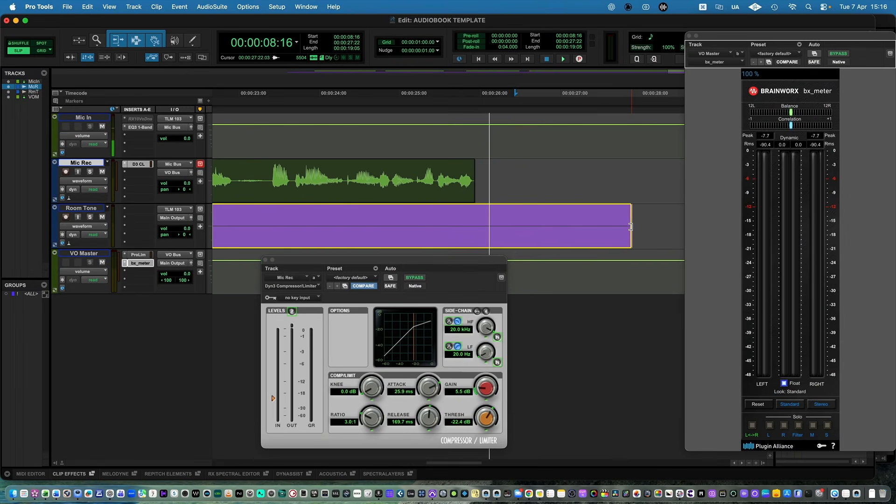
drag(631, 227, 636, 227)
key(super+bracketleft)
key(super+bracketleft)
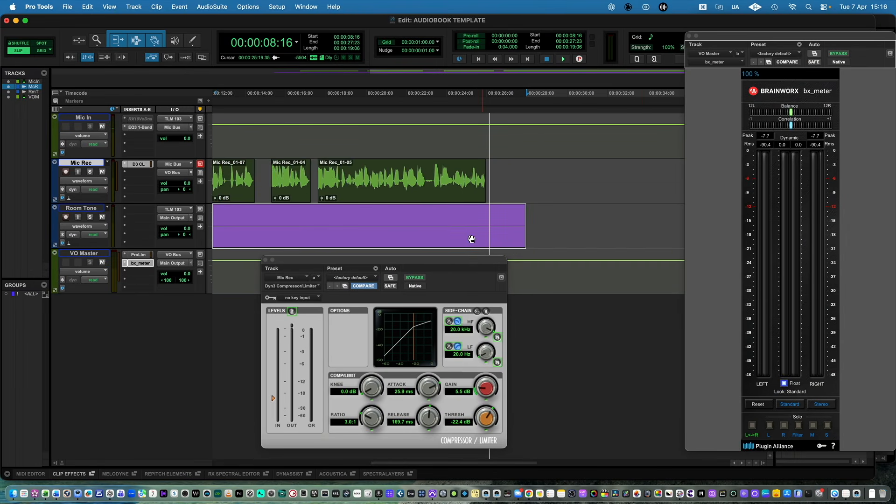
key(super+bracketright)
key(super+bracketright)
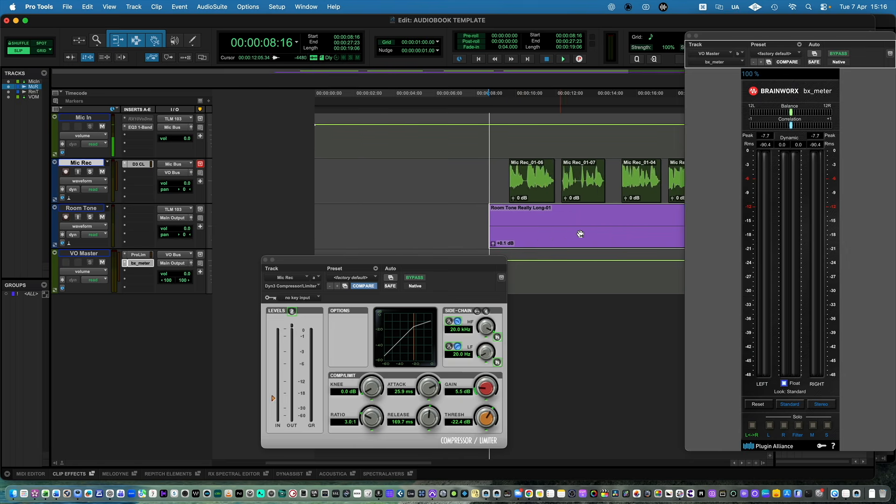
key(super+bracketleft)
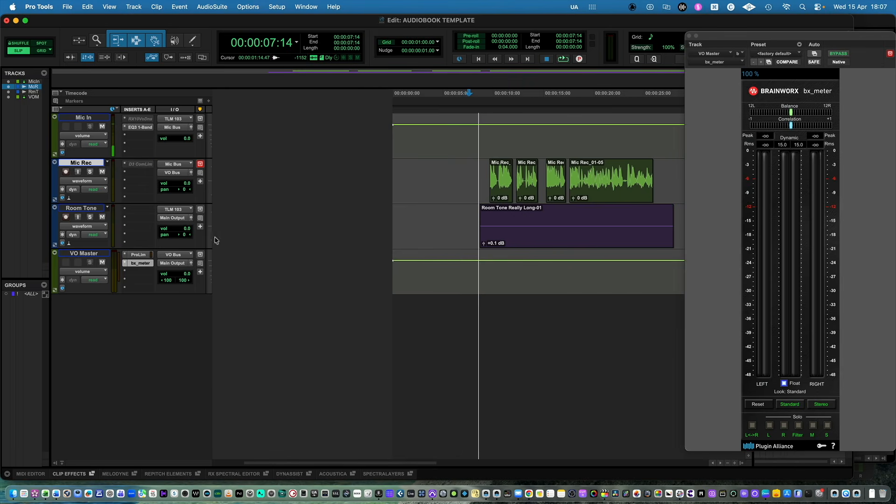
- Route the Room Tone track's output to VO Bus (Stereo)
click(171, 221)
mouse_move(184, 226)
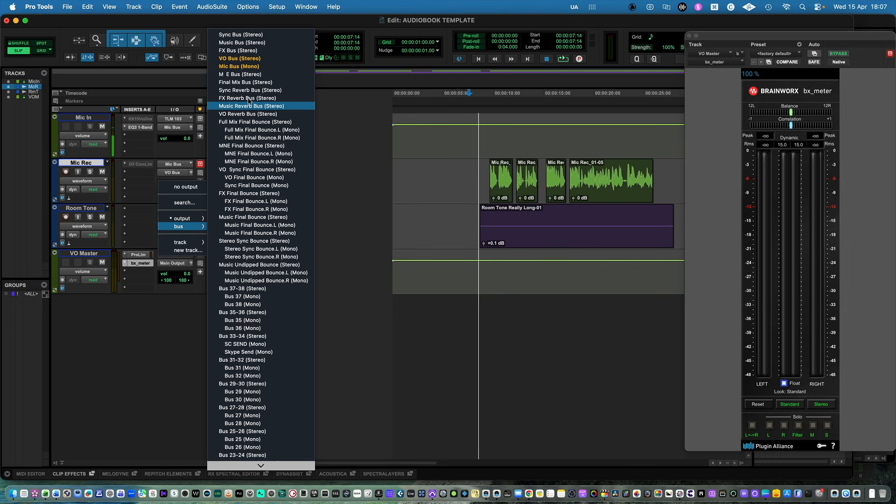
click(257, 59)
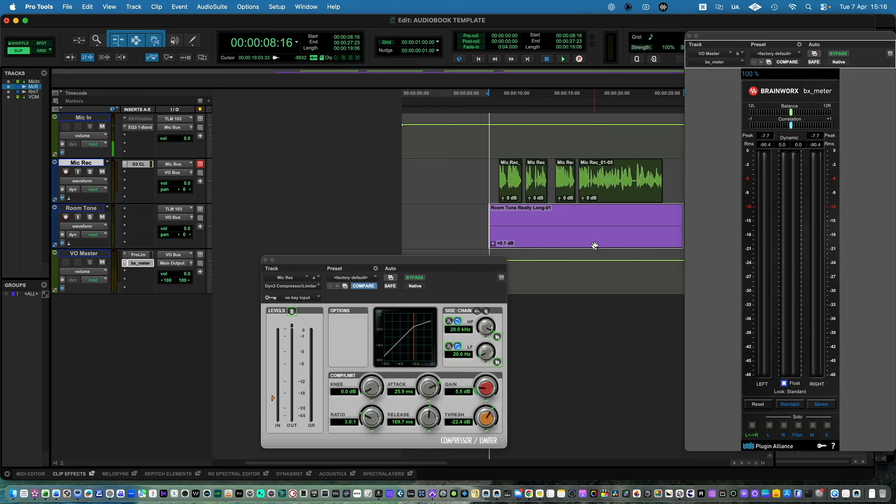
- Set up a mix bounce with the file name Chapter 1, keeping MP3 as the export type
click(67, 7)
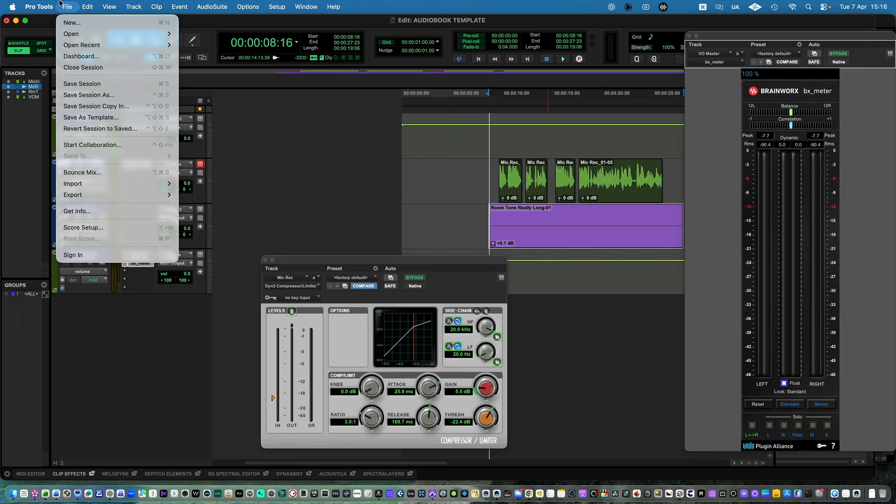
click(94, 175)
text(Chapter )
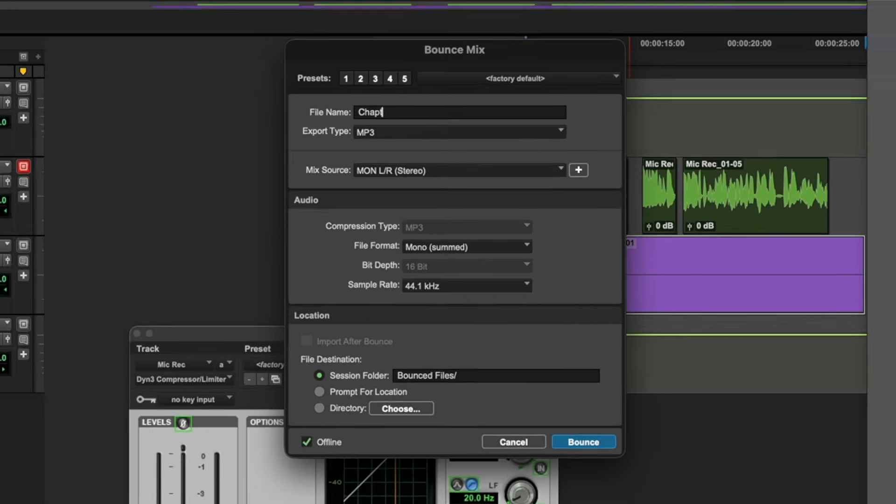
text(1)
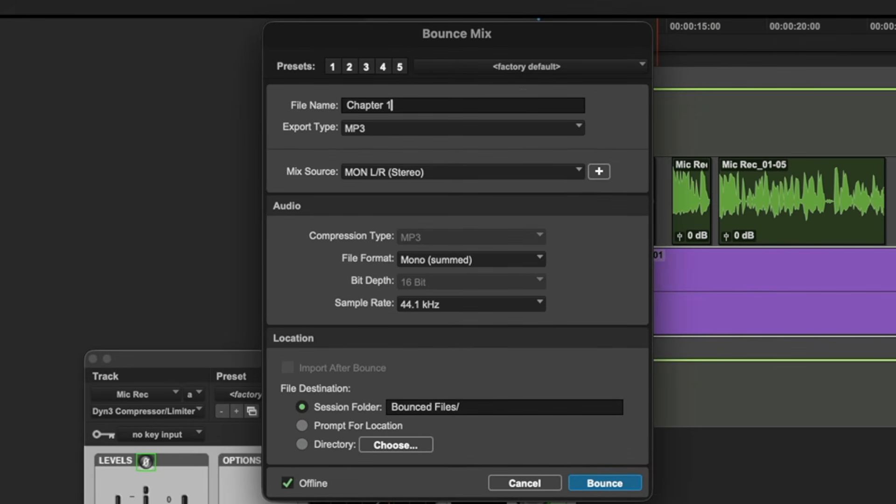
click(579, 125)
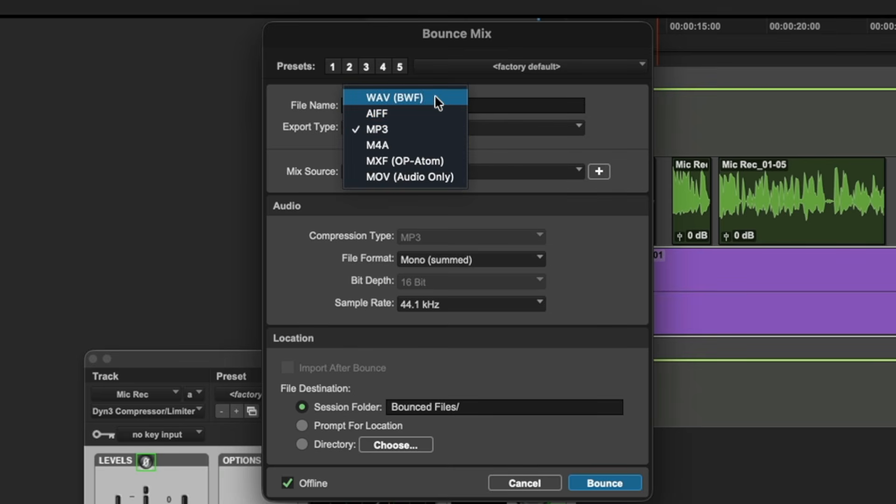
click(511, 143)
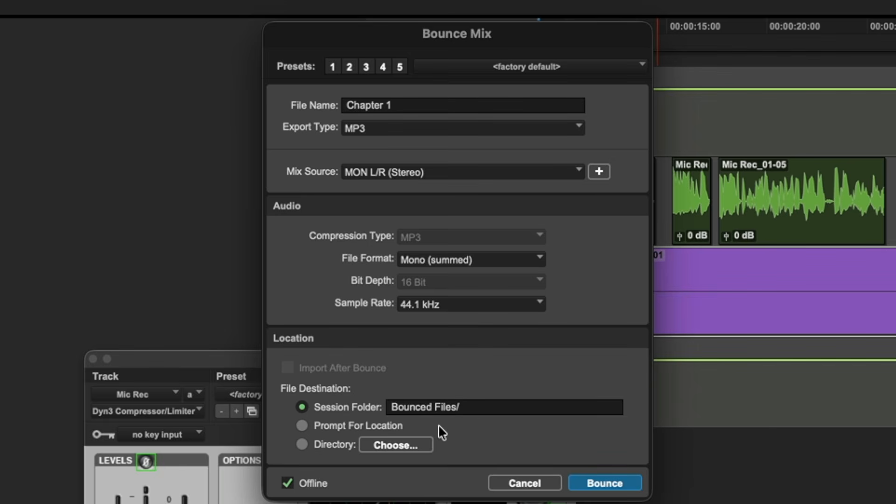
- Bounce the mix to MP3 with Highest encoding quality and a 320kbit/s constant bit rate
click(617, 487)
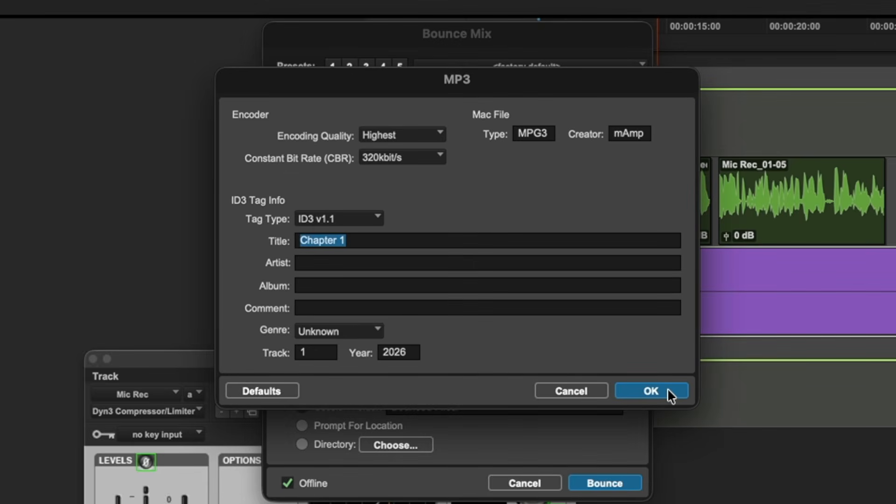
click(436, 157)
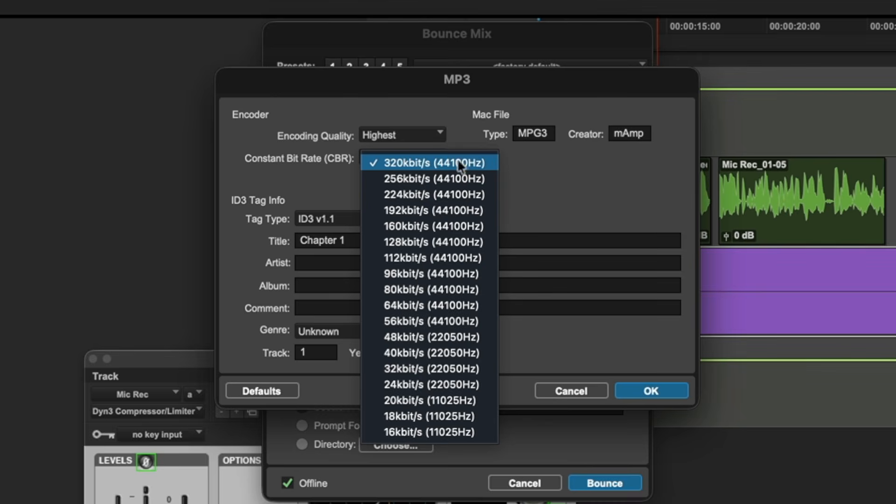
click(549, 186)
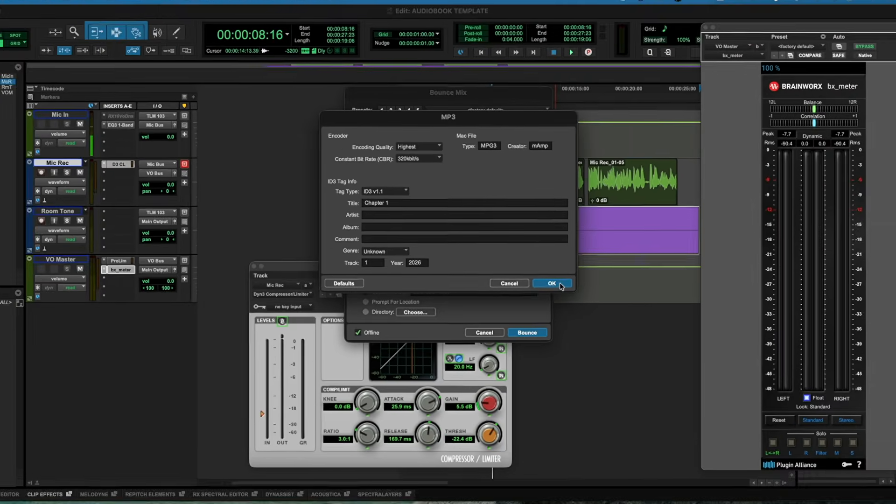
click(652, 391)
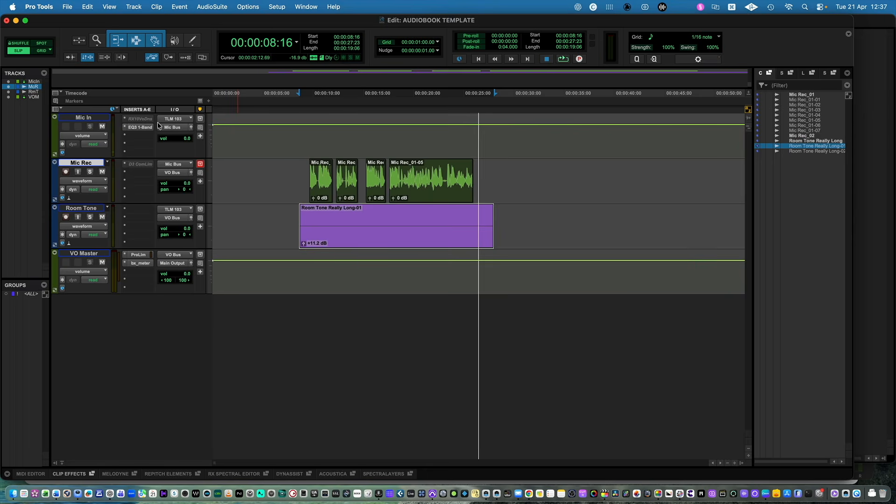
- Save the session as a system template named AUDIOBOOK TEMPLATE in the Post Production category, without including media
click(68, 7)
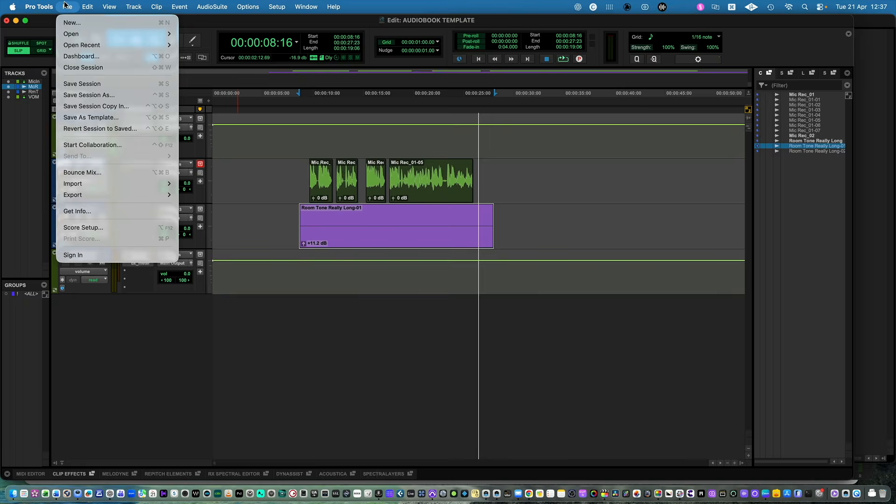
click(89, 117)
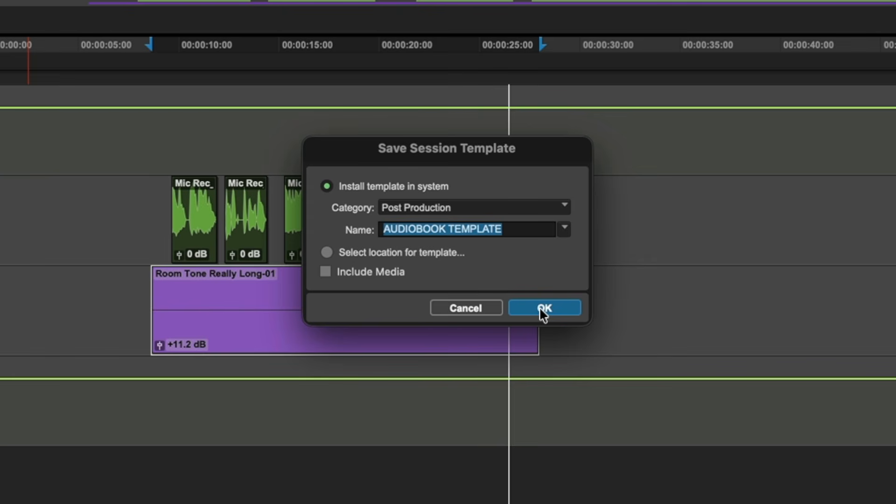
click(444, 207)
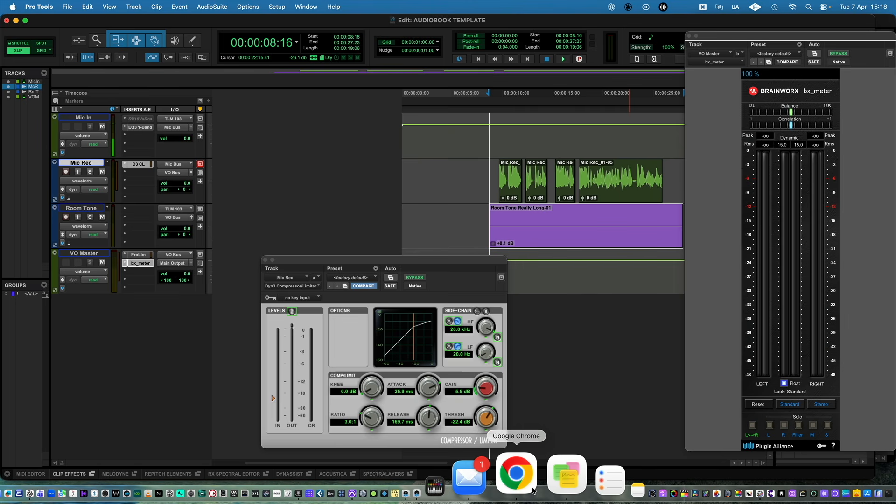
- Switch to iZotope RX 10 Audio Editor and open Chapter 1.mp3 from the AUDIOBOOK TEMPLATE session's Bounced Files folder
click(427, 476)
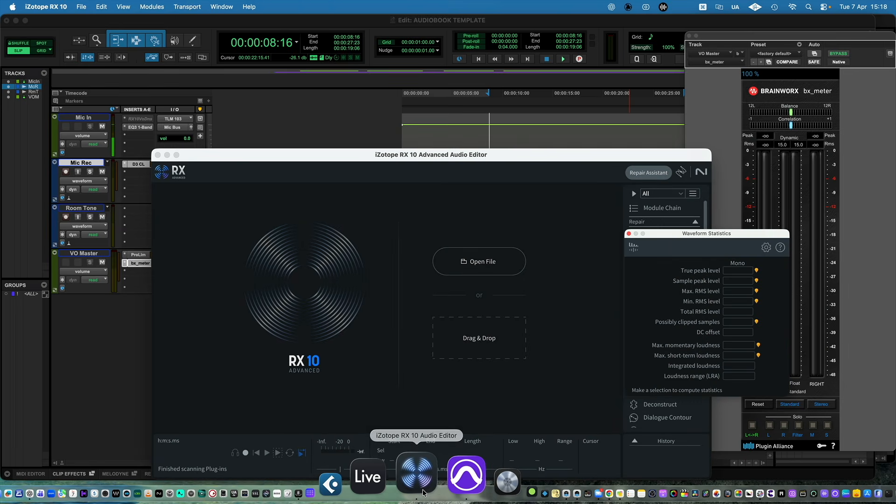
drag(514, 152, 498, 129)
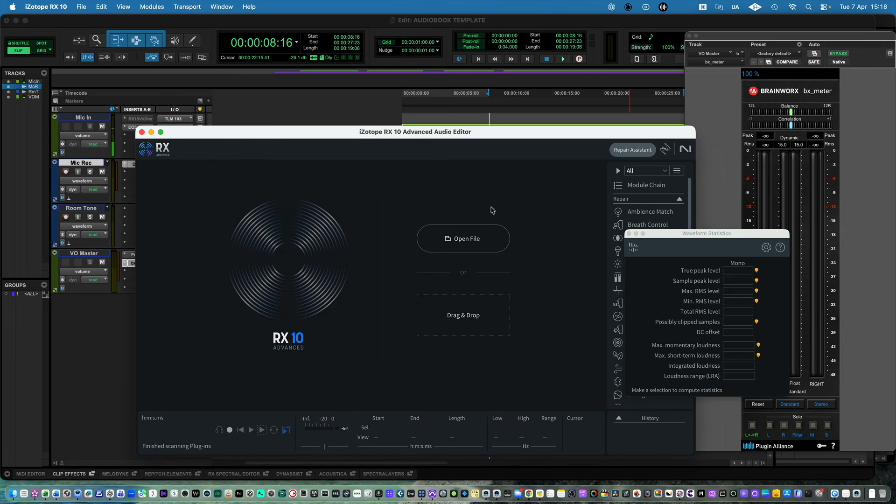
click(483, 240)
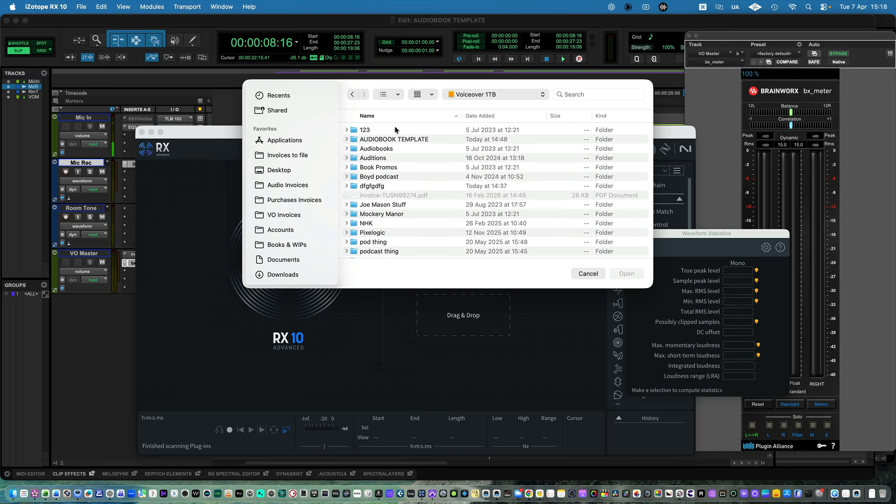
double_click(395, 139)
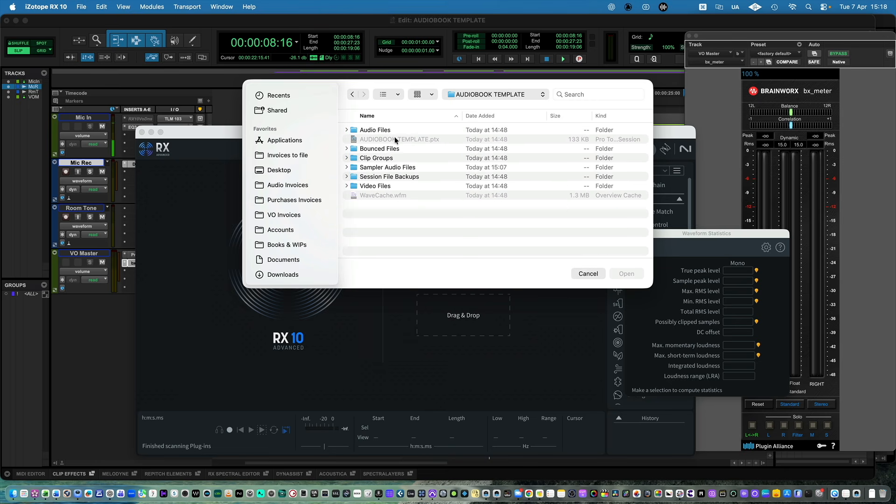
double_click(392, 149)
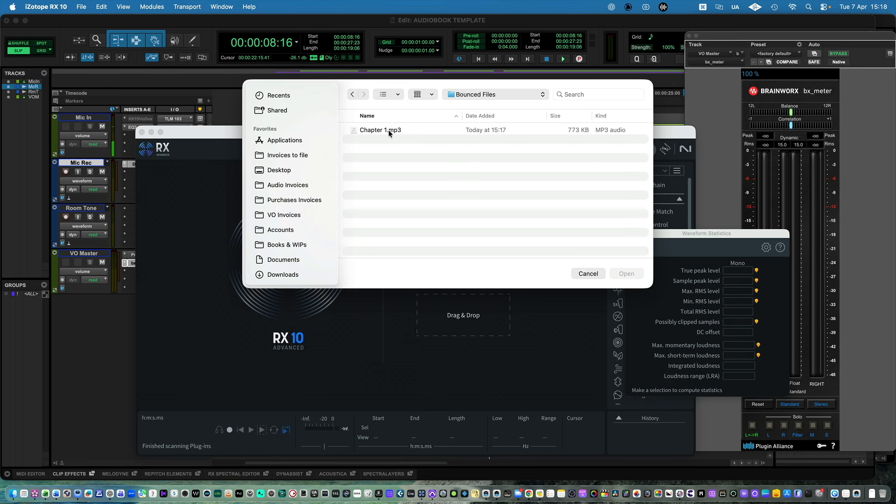
double_click(388, 130)
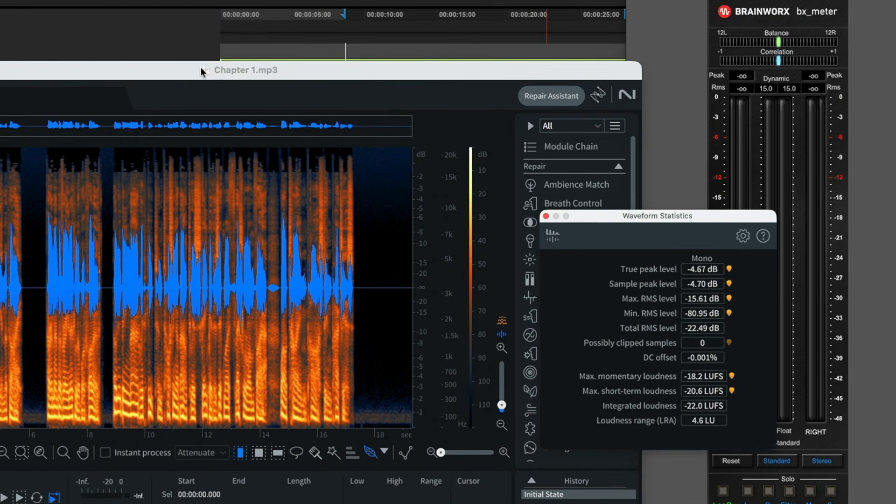
- Examine the bounced chapter's peak, RMS and loudness levels in Waveform Statistics, and close the statistics window
drag(679, 219, 770, 177)
scroll(575, 350, down, 10)
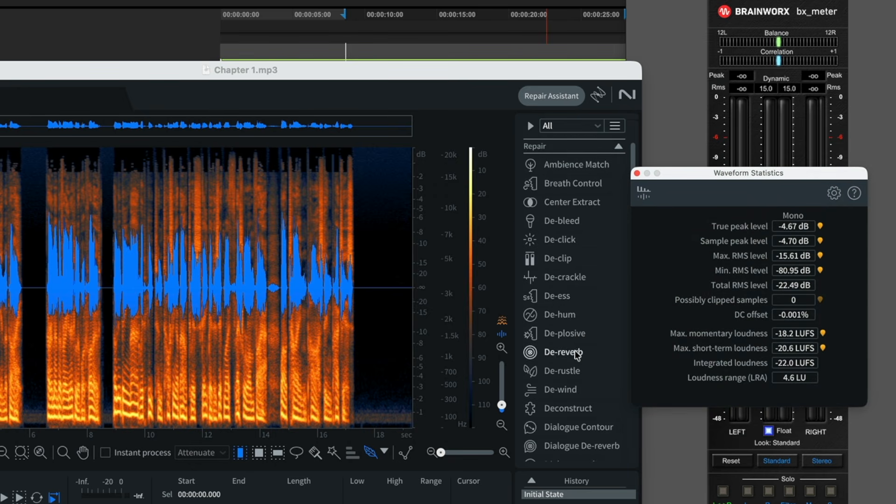
scroll(575, 350, down, 6)
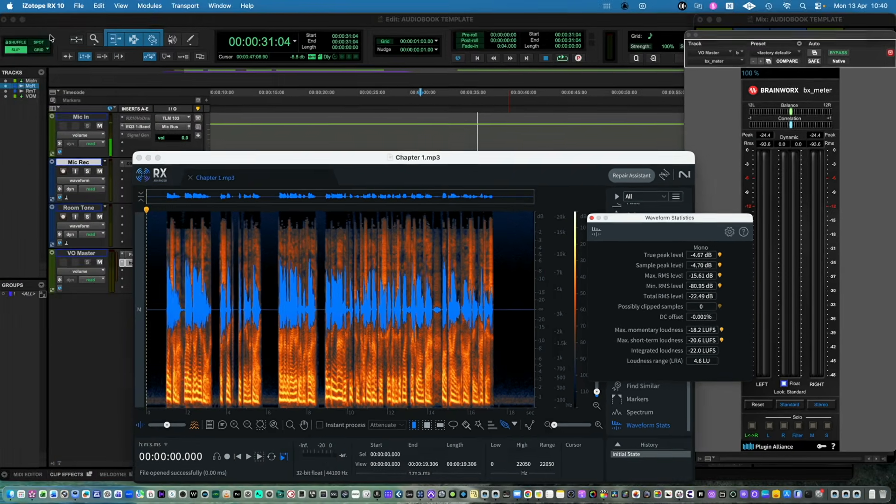
key(super+comma)
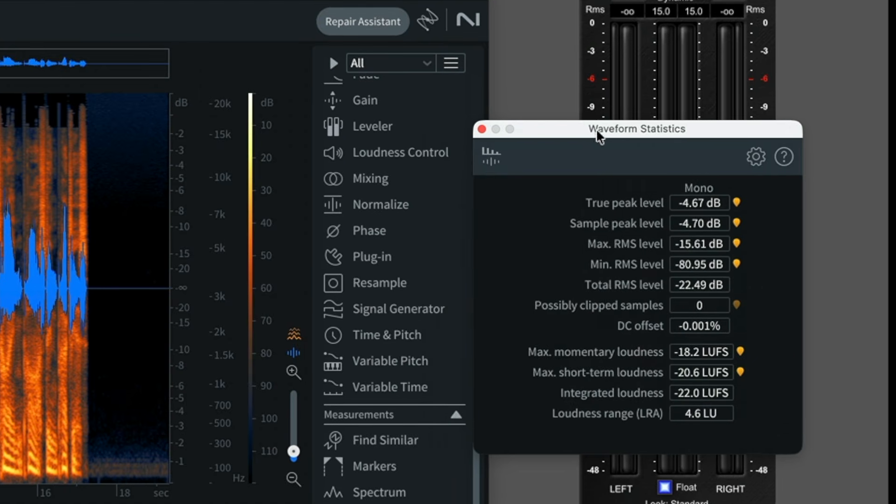
drag(598, 131, 397, 142)
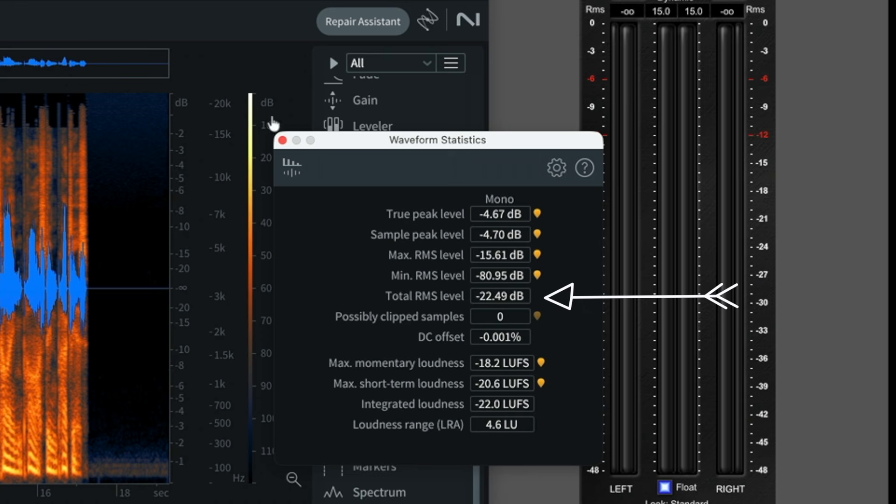
click(282, 140)
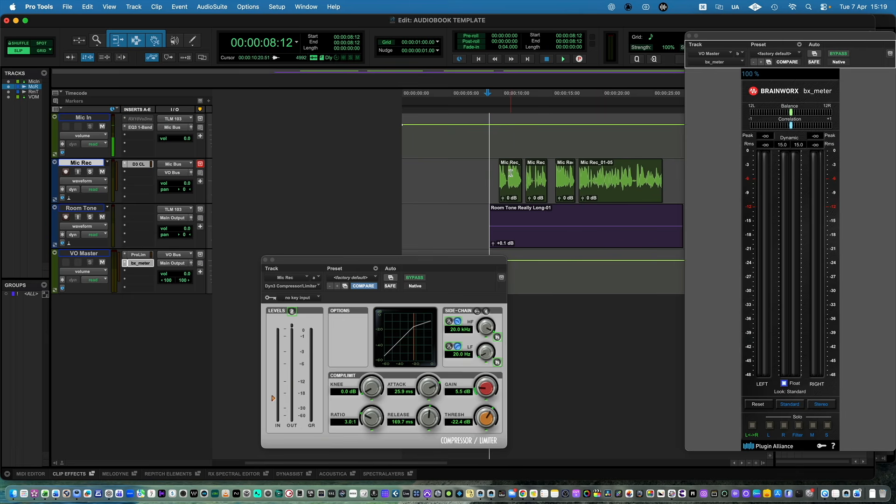
scroll(625, 185, right, 5)
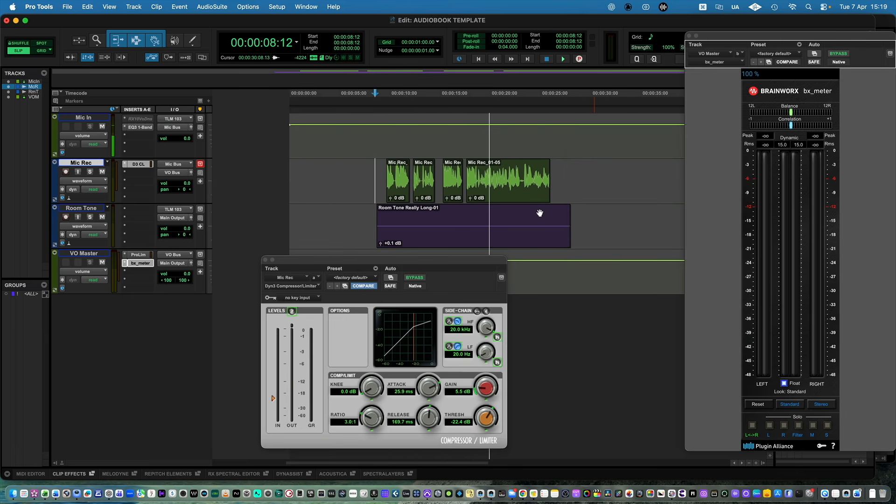